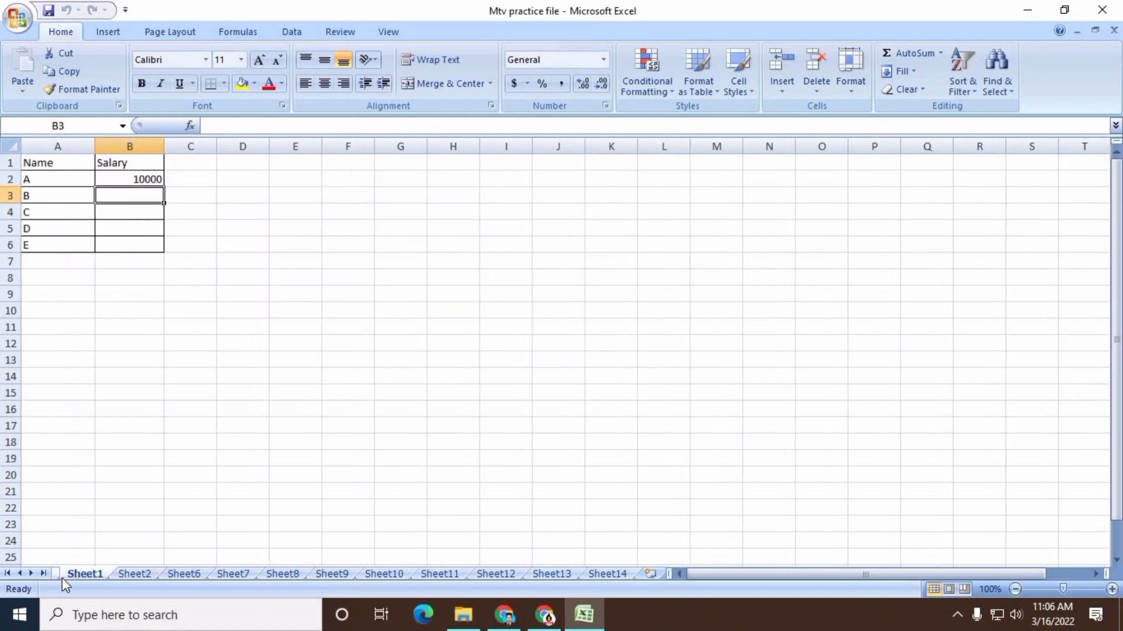
Look through the existing worksheets from Sheet2 to Sheet14
{"action": "left_click", "coordinate": [150, 571]}
{"action": "left_click", "coordinate": [186, 571]}
{"action": "left_click", "coordinate": [236, 572]}
{"action": "left_click", "coordinate": [282, 575]}
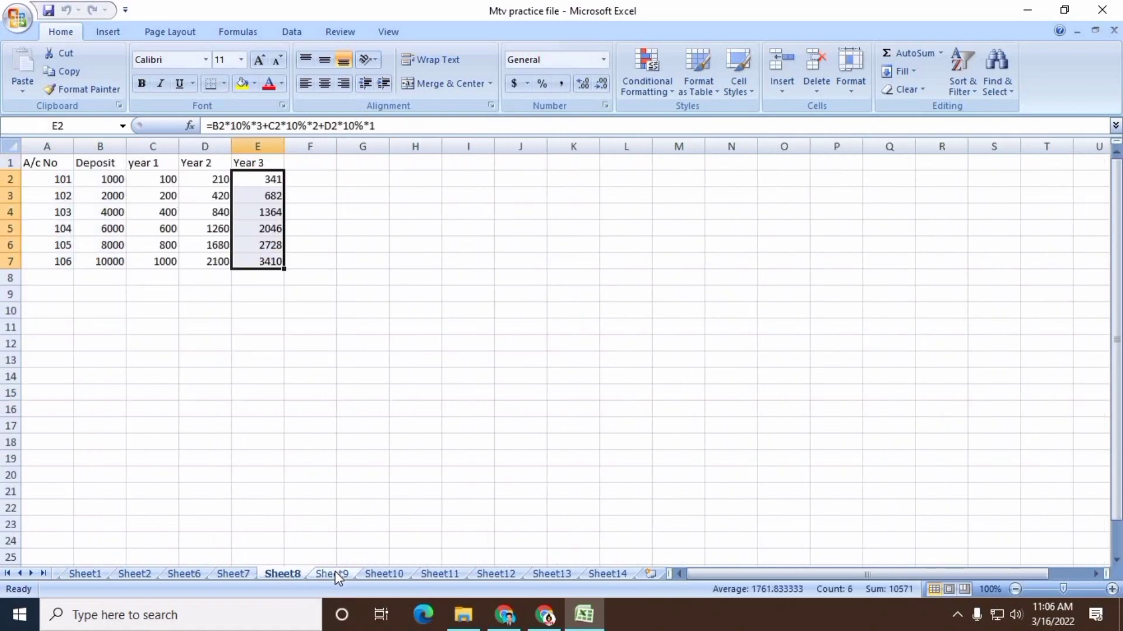
{"action": "left_click", "coordinate": [332, 574]}
{"action": "left_click", "coordinate": [386, 574]}
{"action": "left_click", "coordinate": [447, 573]}
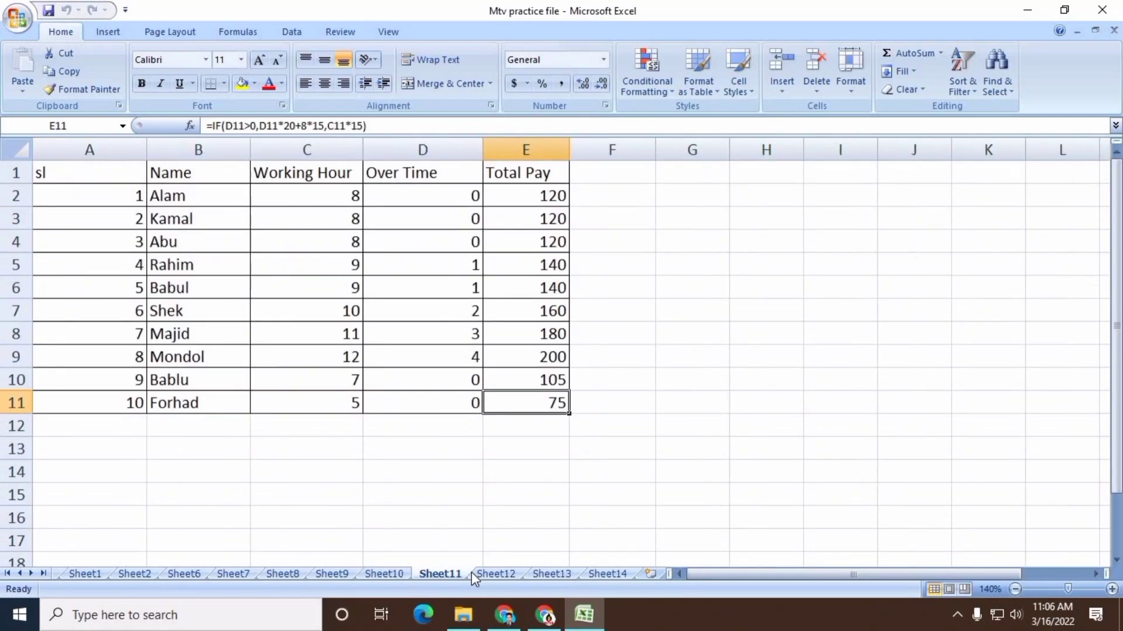
{"action": "left_click", "coordinate": [496, 573]}
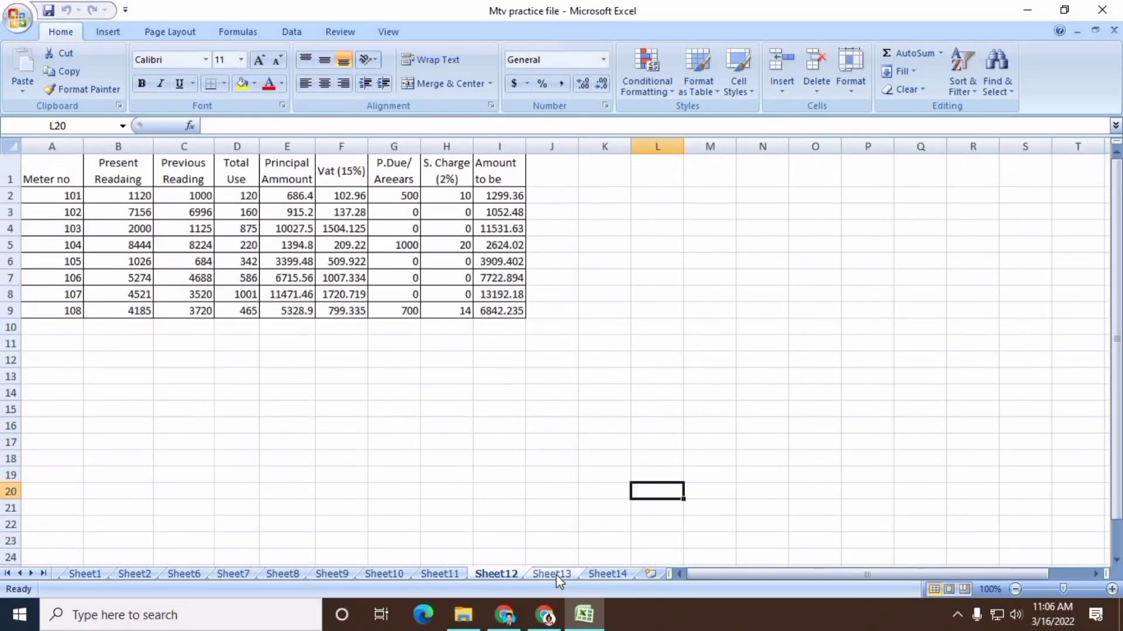
{"action": "left_click", "coordinate": [551, 574]}
{"action": "left_click", "coordinate": [608, 574]}
Insert a new worksheet and apply all borders to the range A1:P10
{"action": "left_click", "coordinate": [643, 575]}
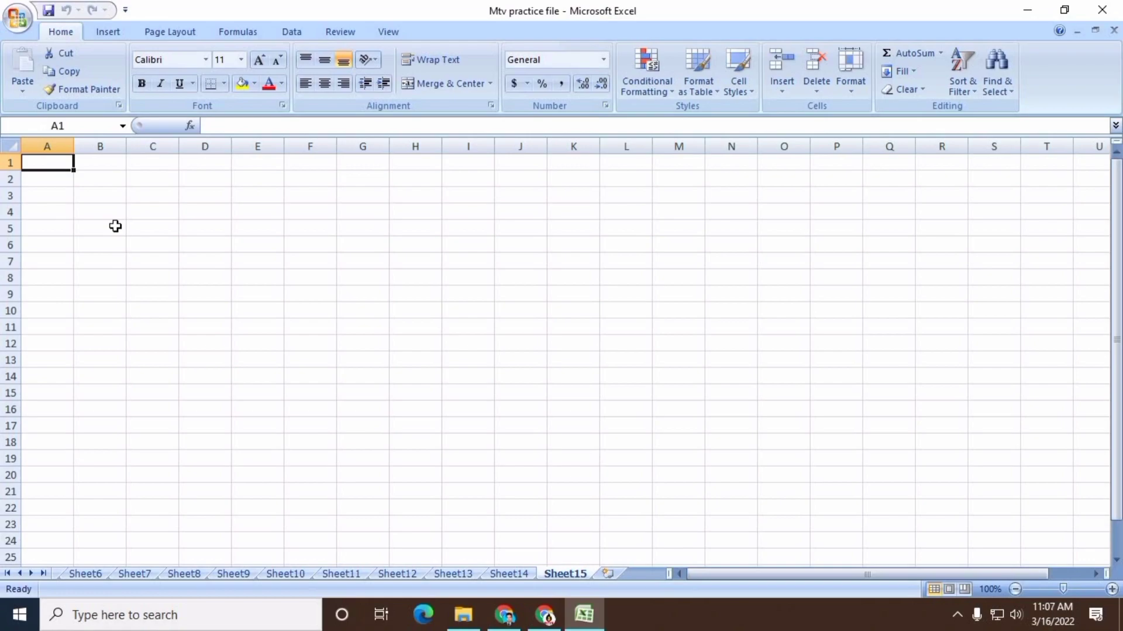
{"action": "left_click_drag", "start_coordinate": [46, 163], "coordinate": [835, 309]}
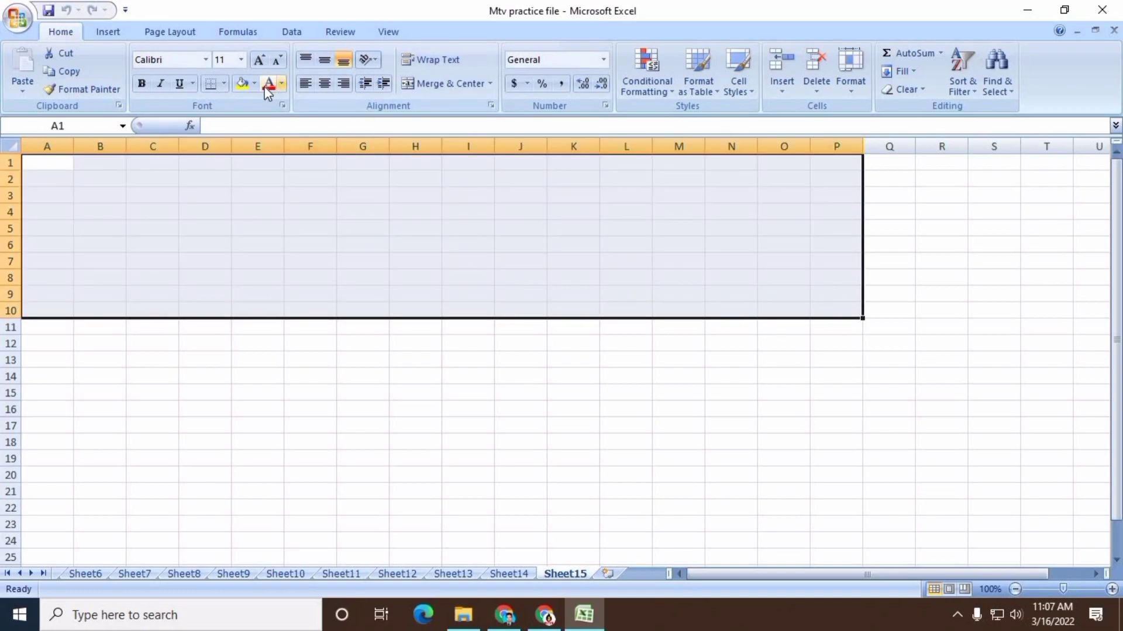
{"action": "left_click", "coordinate": [224, 85]}
{"action": "left_click", "coordinate": [248, 214]}
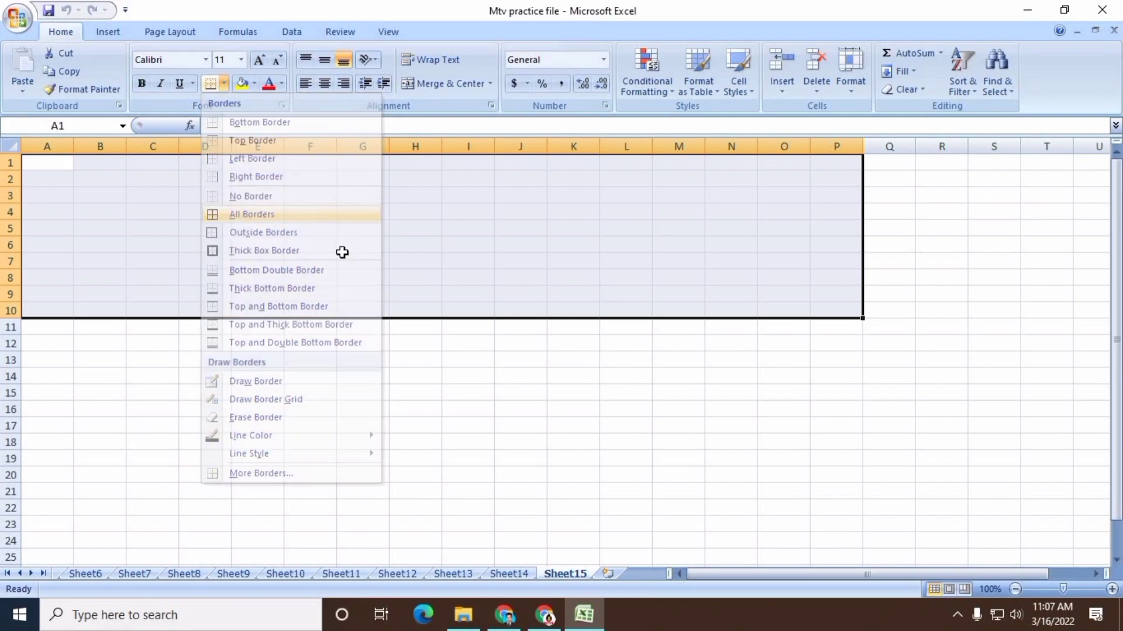
Merge and center A1:P1 in a taller row and enter the two-line title "Salary Sheet" and "Micro TV"
{"action": "left_click_drag", "start_coordinate": [55, 168], "coordinate": [836, 165]}
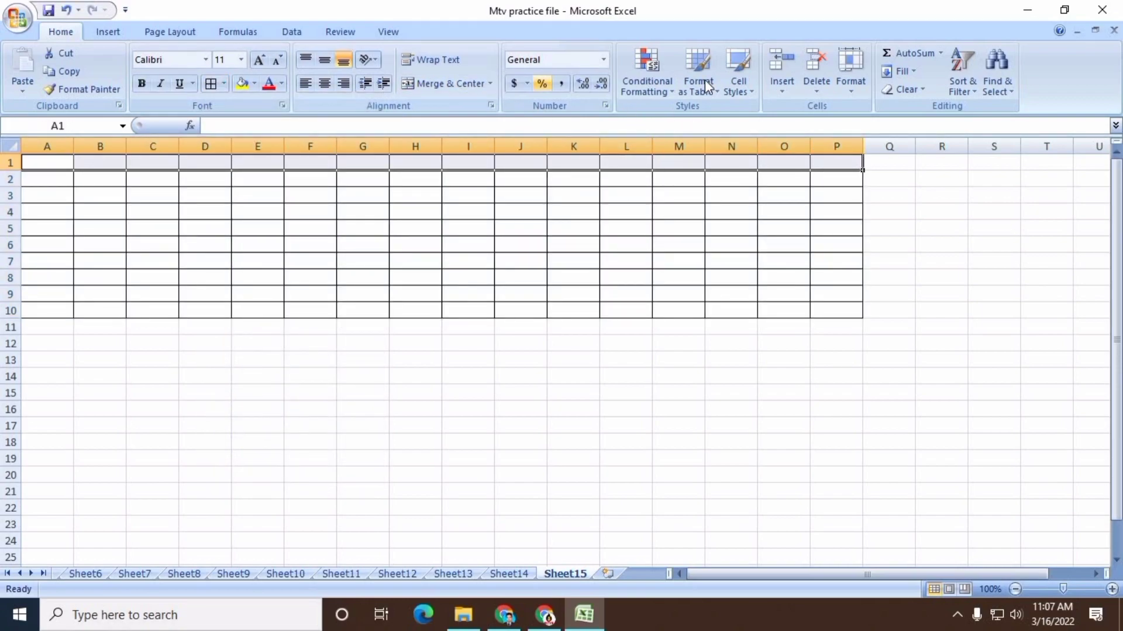
{"action": "left_click", "coordinate": [427, 85]}
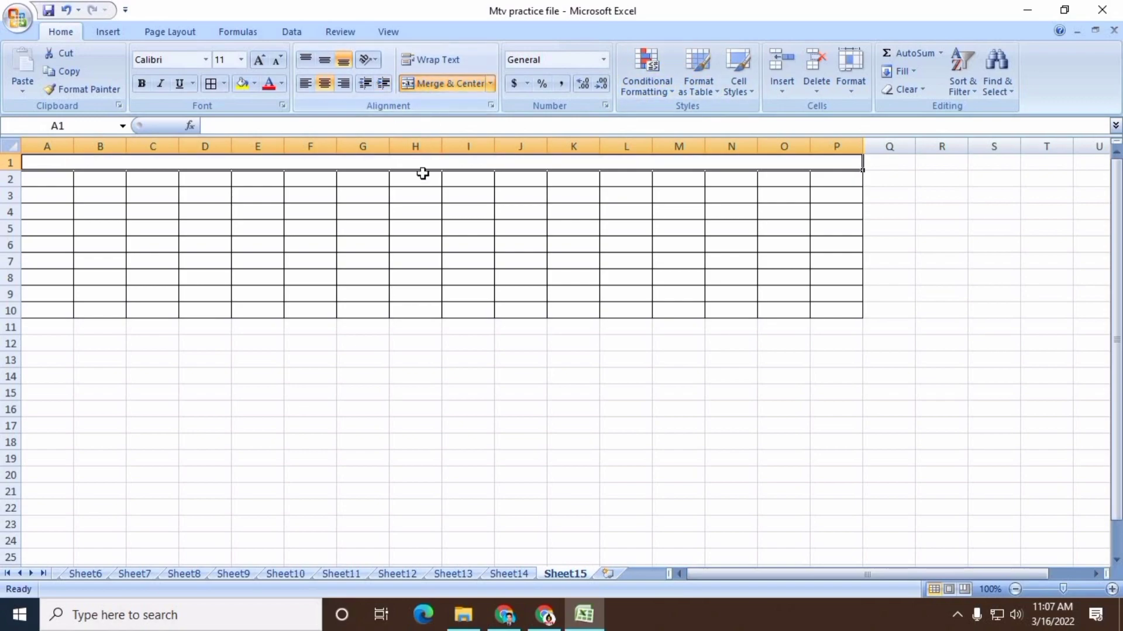
{"action": "left_click_drag", "start_coordinate": [11, 171], "coordinate": [12, 183]}
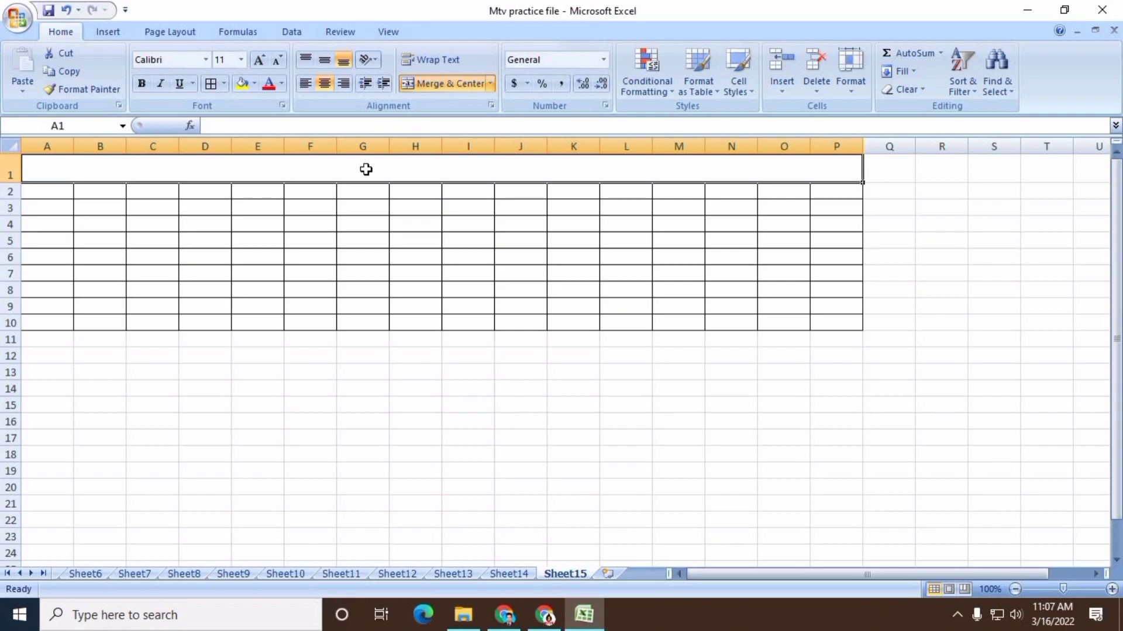
{"action": "type", "text": "Salar"}
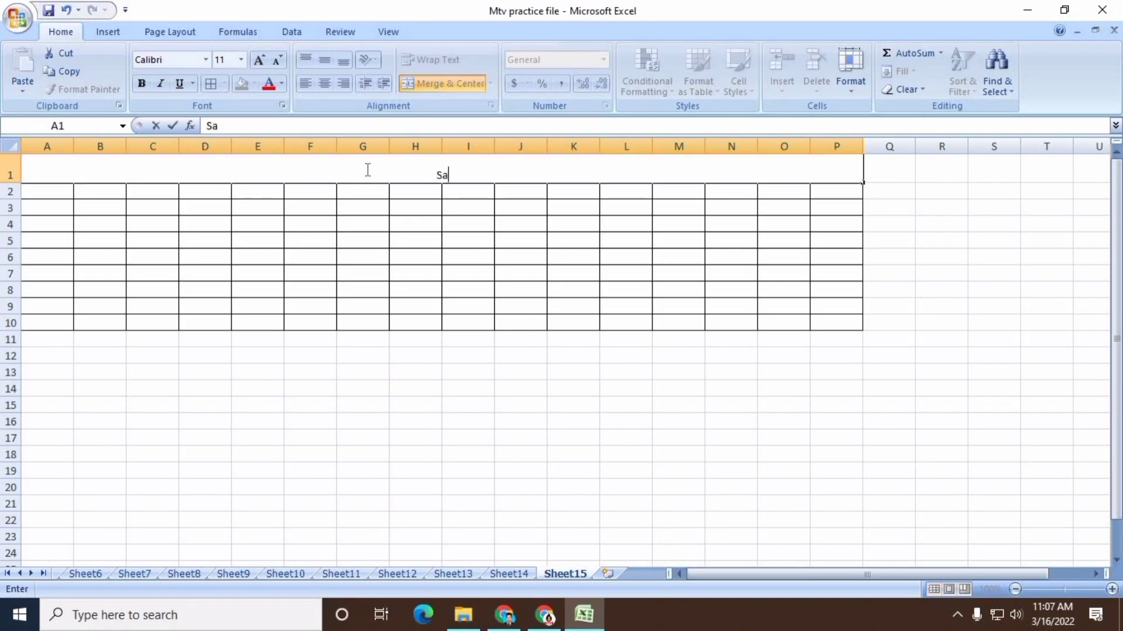
{"action": "type", "text": "y Sheet"}
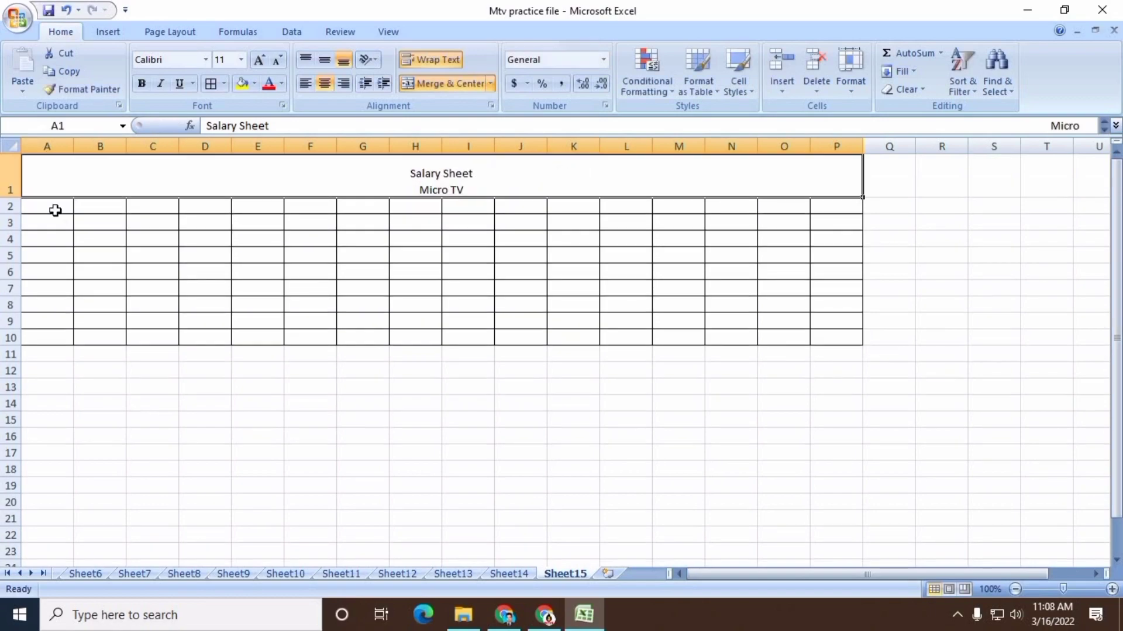
Enter the column headers Name, Job Title, Dept. and Basic in A2:D2
{"action": "left_click", "coordinate": [55, 210]}
{"action": "type", "text": "N"}
{"action": "key", "text": "BackSpace"}
{"action": "type", "text": "Name"}
{"action": "key", "text": "Tab"}
{"action": "type", "text": "Job Title"}
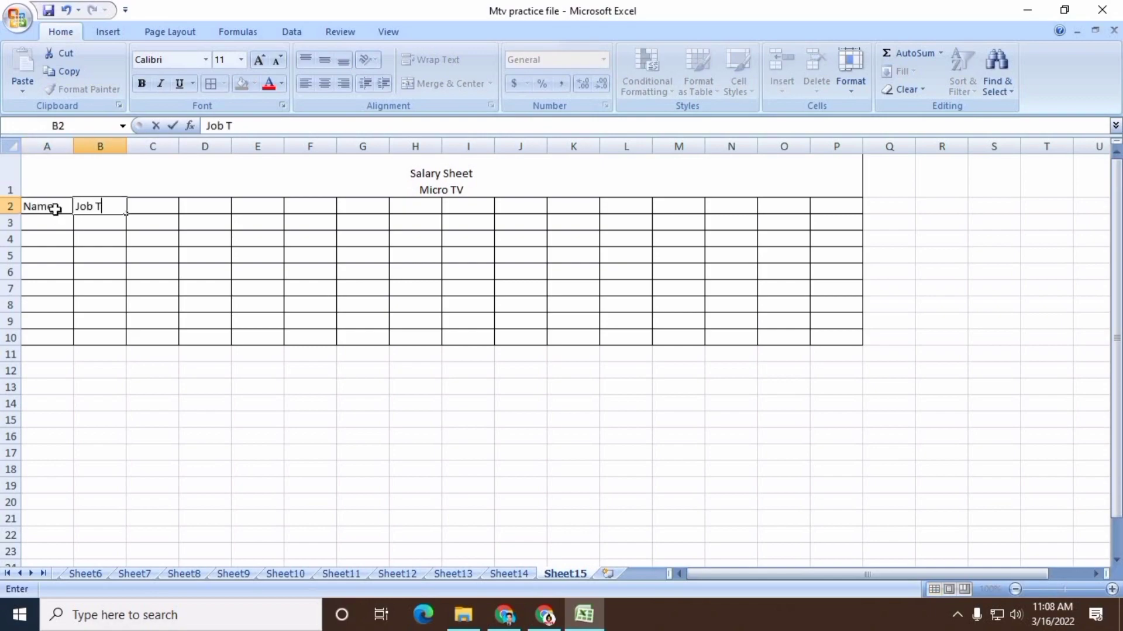
{"action": "key", "text": "Tab"}
{"action": "type", "text": "Dept."}
{"action": "key", "text": "Tab"}
{"action": "type", "text": "Basic"}
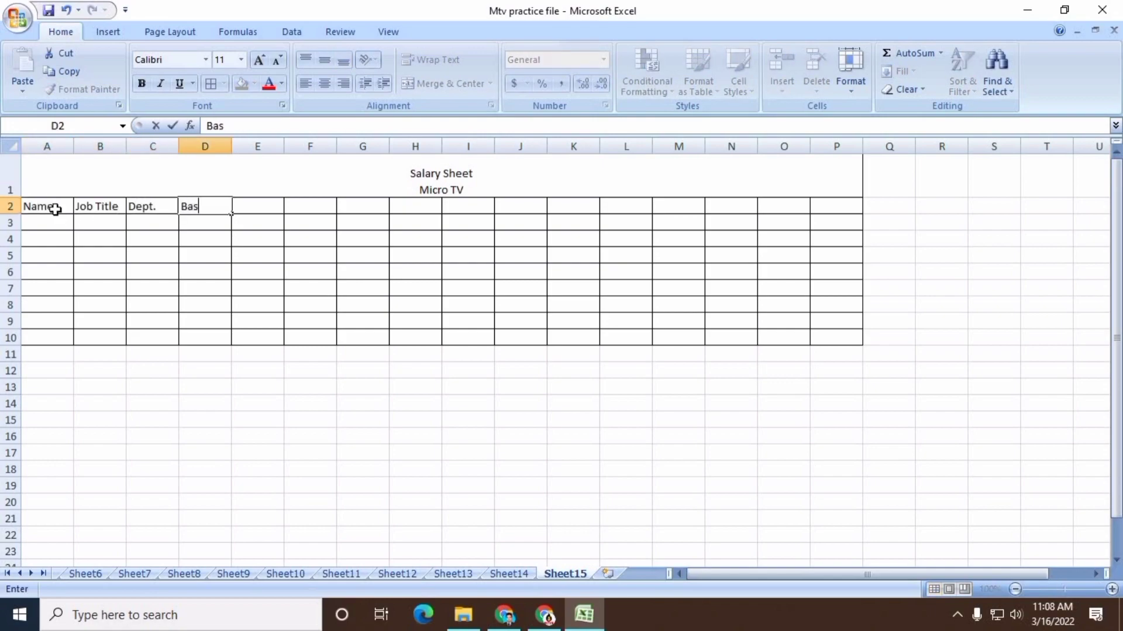
Add the column headers H.Rent, Medical and O.T.H in E2:G2
{"action": "key", "text": "Tab"}
{"action": "type", "text": "H.Rent"}
{"action": "key", "text": "Tab"}
{"action": "type", "text": "Medical"}
{"action": "key", "text": "Tab"}
{"action": "type", "text": "O.T.H"}
{"action": "key", "text": "Tab"}
{"action": "key", "text": "shift+Tab"}
{"action": "key", "text": "F2"}
{"action": "key", "text": "Left"}
{"action": "type", "text": "."}
{"action": "key", "text": "Tab"}
Add the column headers O.T.P, Absent and A Duduct in H2:J2
{"action": "type", "text": "O"}
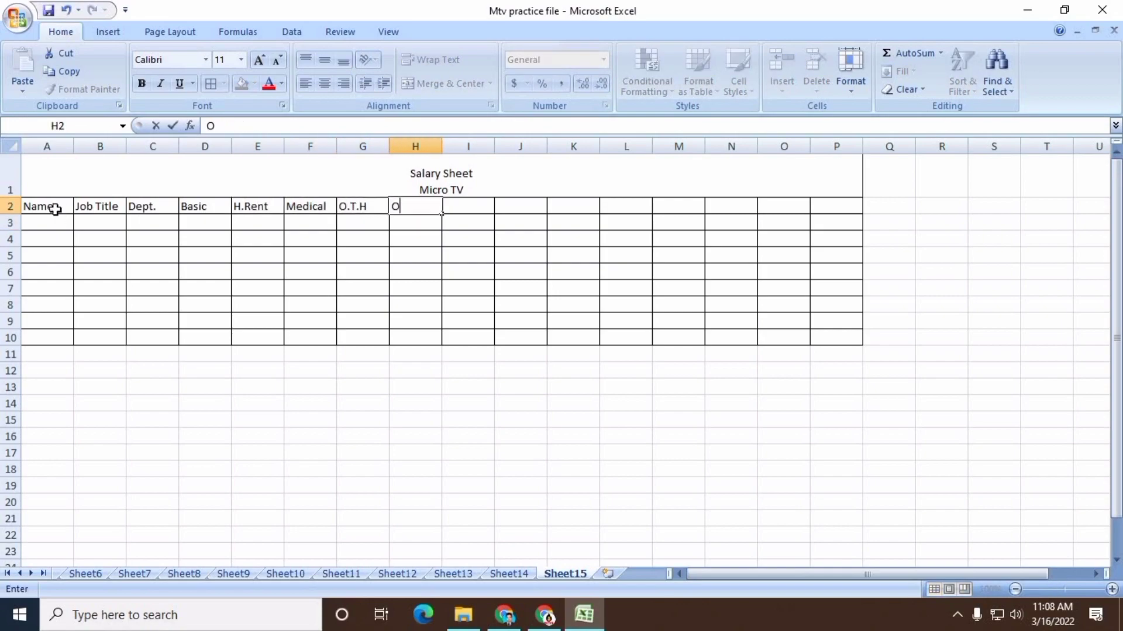
{"action": "type", "text": ".T.P"}
{"action": "key", "text": "Tab"}
{"action": "type", "text": "Absent"}
{"action": "key", "text": "Tab"}
{"action": "type", "text": "A Duduct"}
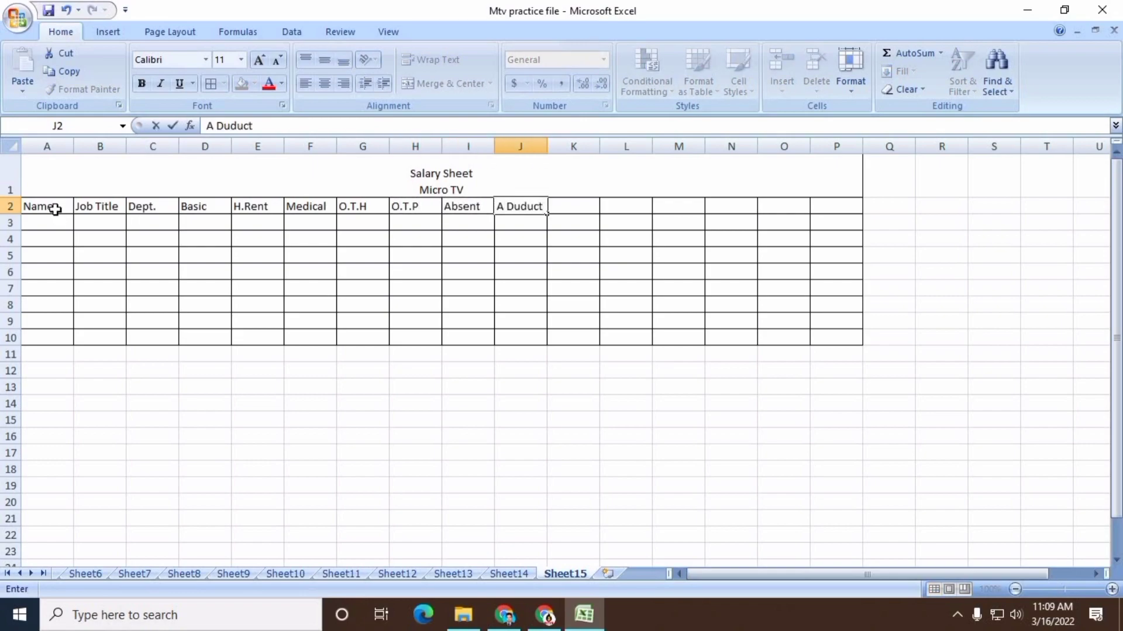
{"action": "key", "text": "Tab"}
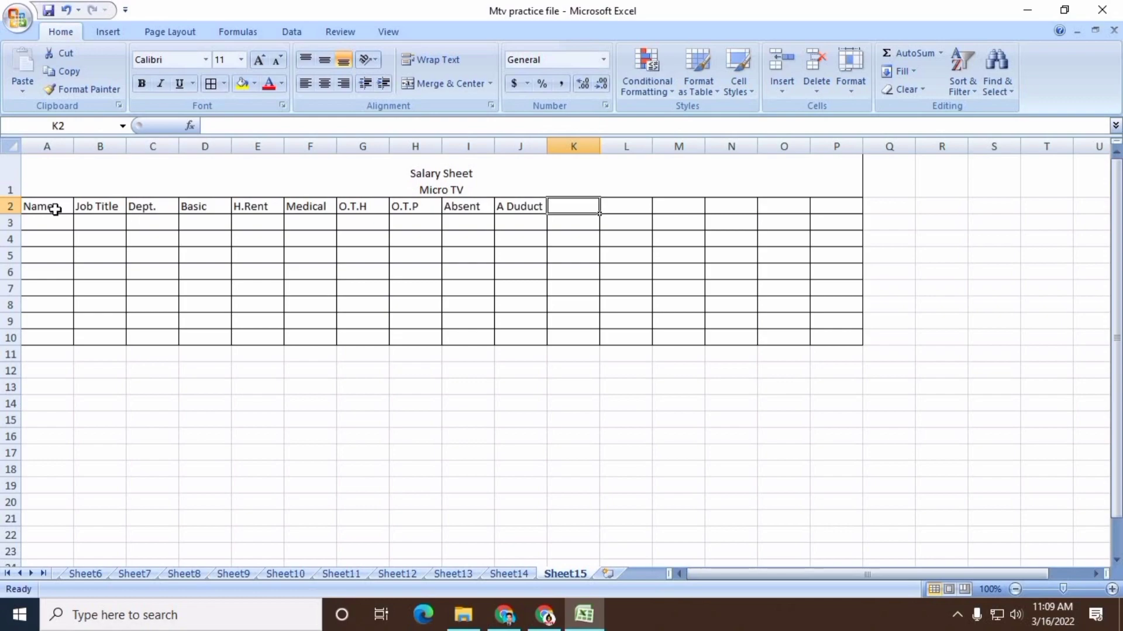
Add the column headers P Fund and Advance in K2:L2
{"action": "type", "text": "P Fund"}
{"action": "key", "text": "BackSpace"}
{"action": "key", "text": "BackSpace"}
{"action": "key", "text": "BackSpace"}
{"action": "key", "text": "BackSpace"}
{"action": "key", "text": "BackSpace"}
{"action": "type", "text": "Fund"}
{"action": "key", "text": "Tab"}
{"action": "type", "text": "Advance"}
{"action": "key", "text": "Tab"}
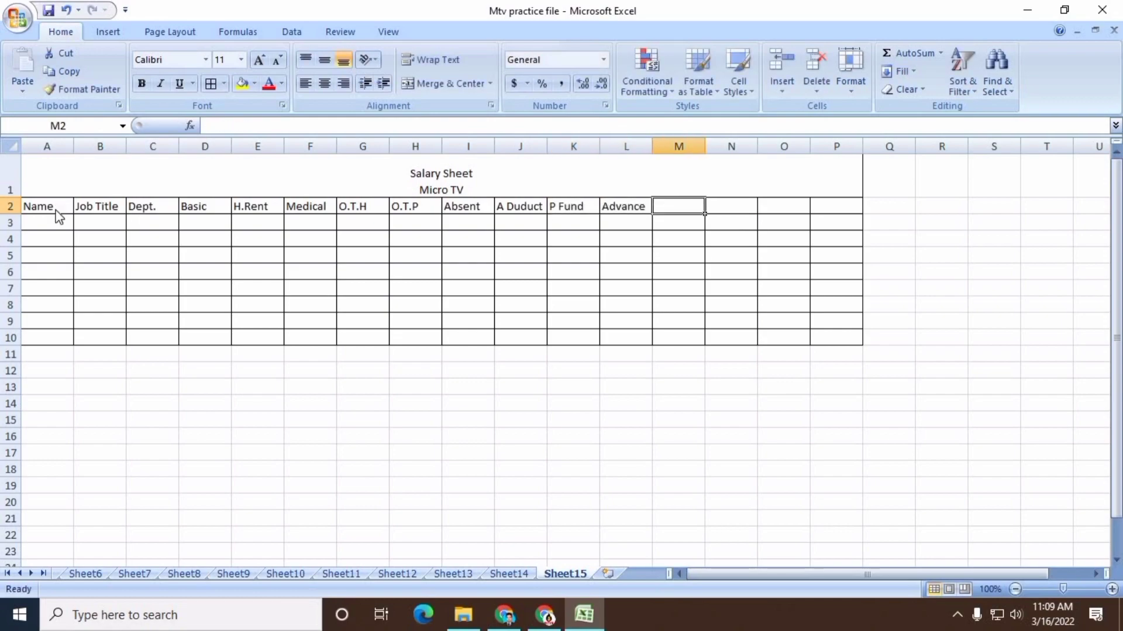
Add the column headers T. Pay, T. Deduct and N. Pay in M2:O2
{"action": "type", "text": "T. Pay"}
{"action": "key", "text": "Tab"}
{"action": "type", "text": "T. Deduct"}
{"action": "key", "text": "Tab"}
{"action": "type", "text": "N"}
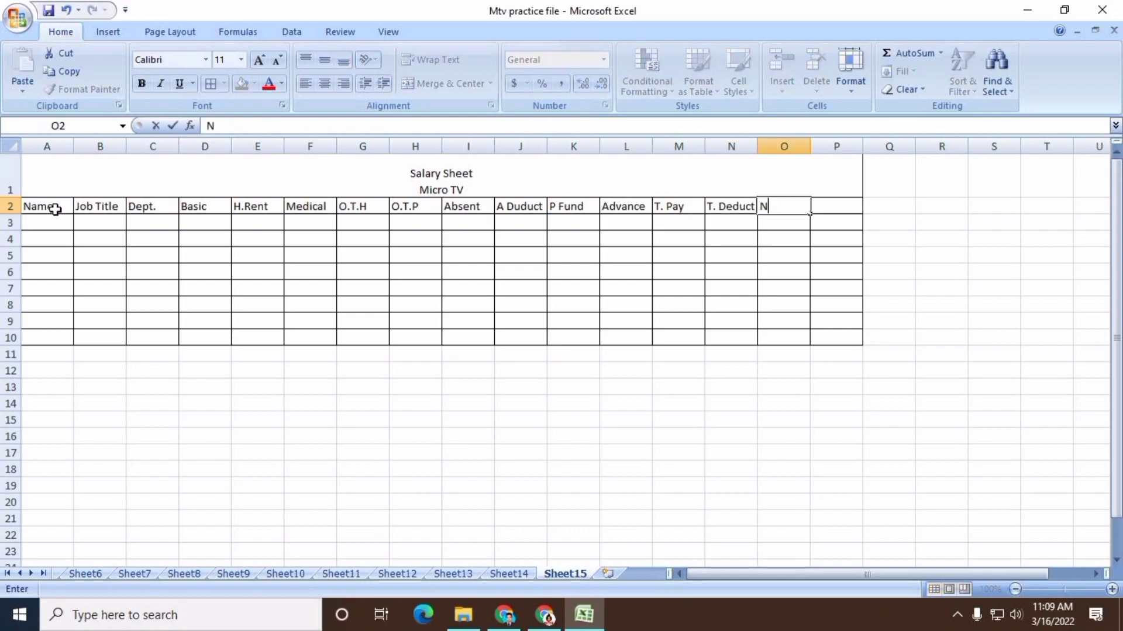
{"action": "type", "text": ". Pay"}
{"action": "key", "text": "Return"}
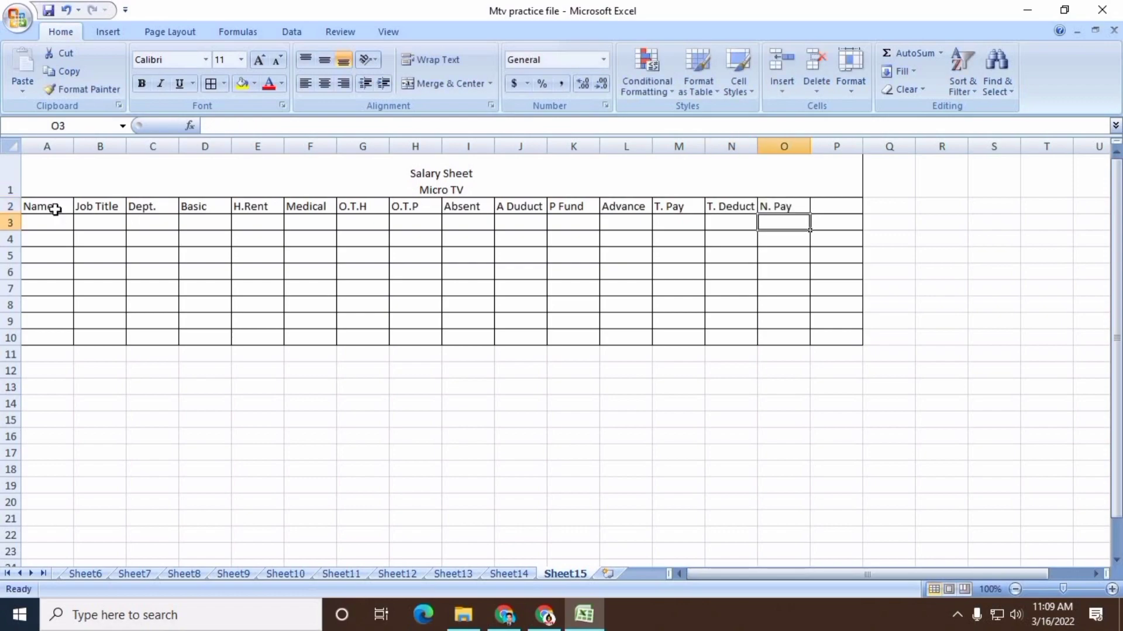
Fill the Name column with eight employee first names in A3:A10
{"action": "key", "text": "Left"}
{"action": "key", "text": "Left"}
{"action": "key", "text": "Left"}
{"action": "key", "text": "Left"}
{"action": "key", "text": "Left"}
{"action": "key", "text": "Left"}
{"action": "key", "text": "Left"}
{"action": "key", "text": "Left"}
{"action": "key", "text": "Left"}
{"action": "key", "text": "Left"}
{"action": "key", "text": "Left"}
{"action": "key", "text": "Left"}
{"action": "key", "text": "Left"}
{"action": "key", "text": "Left"}
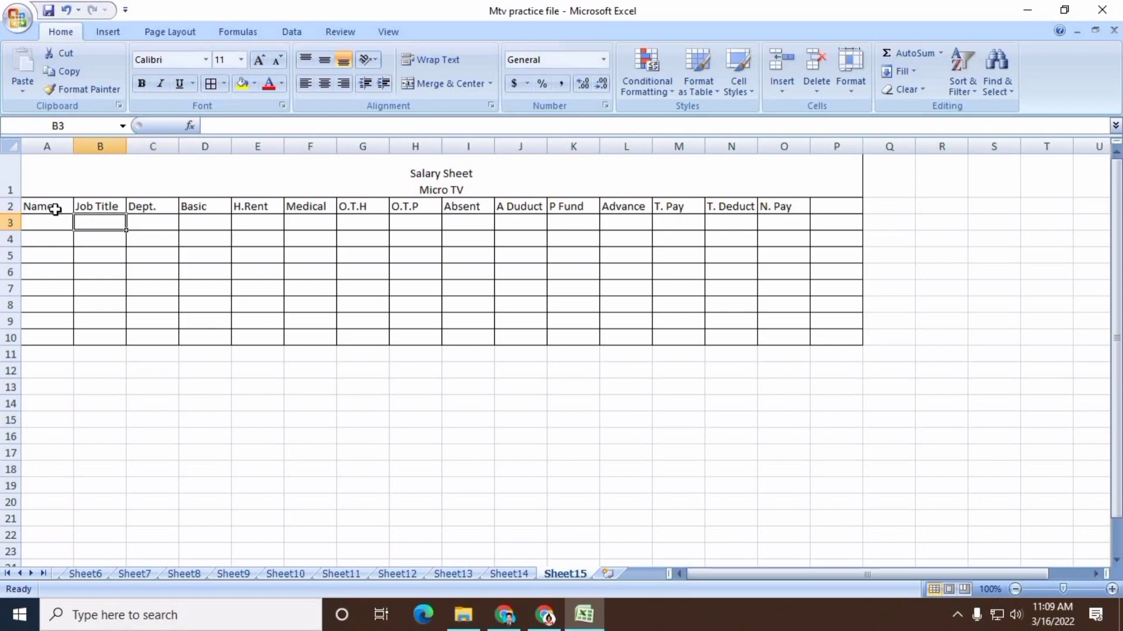
{"action": "type", "text": "Kamal"}
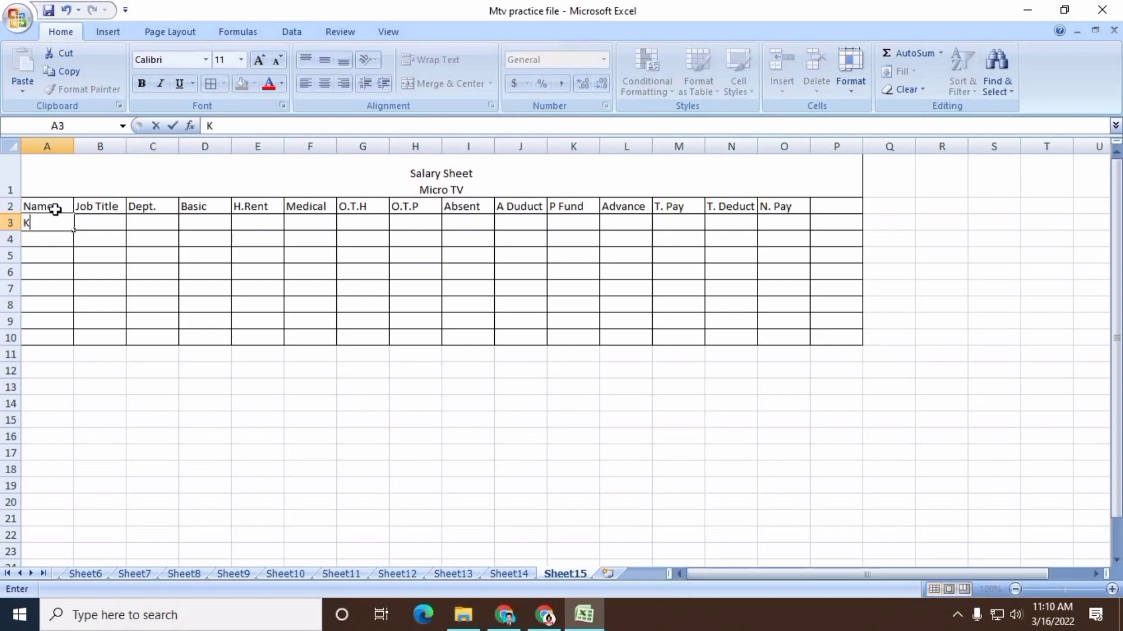
{"action": "key", "text": "Return"}
{"action": "type", "text": "Jamal"}
{"action": "key", "text": "Return"}
{"action": "type", "text": "Shikder"}
{"action": "key", "text": "Return"}
{"action": "type", "text": "Kobir"}
{"action": "key", "text": "Return"}
{"action": "type", "text": "Rahim"}
{"action": "key", "text": "Return"}
{"action": "type", "text": "Babul"}
{"action": "key", "text": "Return"}
Enter the job titles Manager, Programmar, Officer, Operator, Worker and Worker in B3:B8, widening column B to fit
{"action": "type", "text": "Manager"}
{"action": "key", "text": "Return"}
{"action": "type", "text": "Programmar"}
{"action": "key", "text": "Return"}
{"action": "left_click_drag", "start_coordinate": [126, 147], "coordinate": [143, 147]}
{"action": "type", "text": "Officer"}
{"action": "key", "text": "Return"}
{"action": "type", "text": "Operator"}
{"action": "key", "text": "Return"}
{"action": "type", "text": "Worker"}
{"action": "key", "text": "Return"}
{"action": "type", "text": "Worker"}
{"action": "key", "text": "Return"}
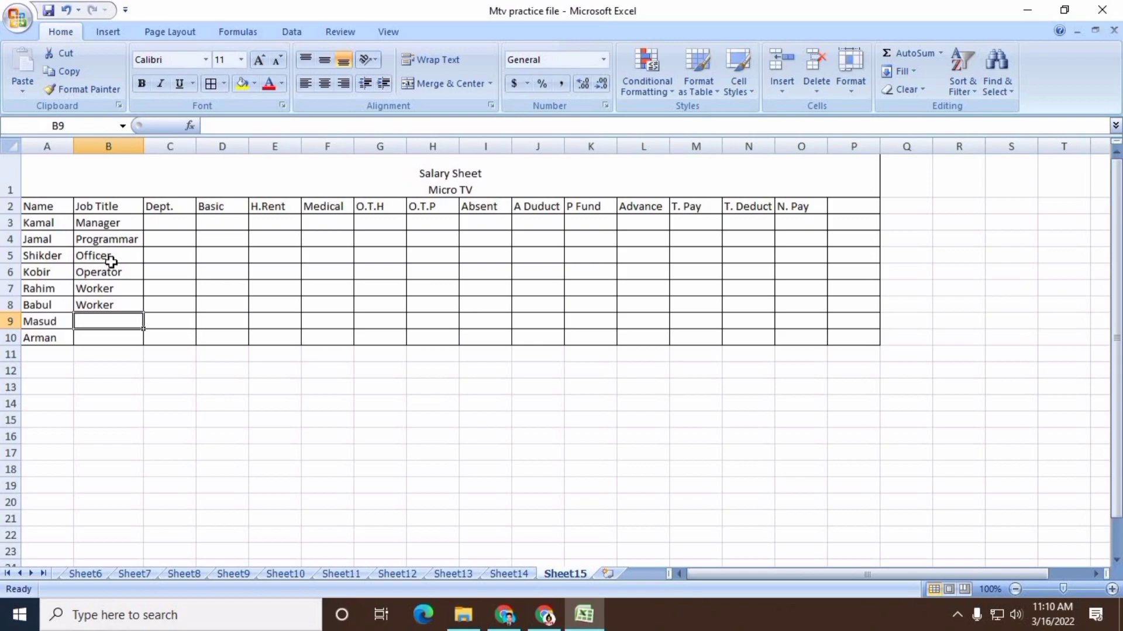
Move the job titles in B5:B8 down one row and enter HR in B5
{"action": "left_click_drag", "start_coordinate": [109, 258], "coordinate": [107, 304]}
{"action": "key", "text": "ctrl+x"}
{"action": "left_click", "coordinate": [99, 273]}
{"action": "key", "text": "ctrl+v"}
{"action": "left_click", "coordinate": [94, 255]}
{"action": "type", "text": "HR"}
{"action": "key", "text": "Return"}
Enter the job title Clerk for the last employee in B10
{"action": "key", "text": "Down"}
{"action": "key", "text": "Down"}
{"action": "key", "text": "Down"}
{"action": "key", "text": "Down"}
{"action": "type", "text": "Clerk"}
Enter Computer as the department for the first two employees in C3:C4
{"action": "key", "text": "Right"}
{"action": "key", "text": "Up"}
{"action": "key", "text": "Up"}
{"action": "key", "text": "Up"}
{"action": "key", "text": "Up"}
{"action": "key", "text": "Up"}
{"action": "key", "text": "Up"}
{"action": "key", "text": "Up"}
{"action": "type", "text": "Computer"}
{"action": "key", "text": "Return"}
{"action": "type", "text": "Computer"}
{"action": "key", "text": "Return"}
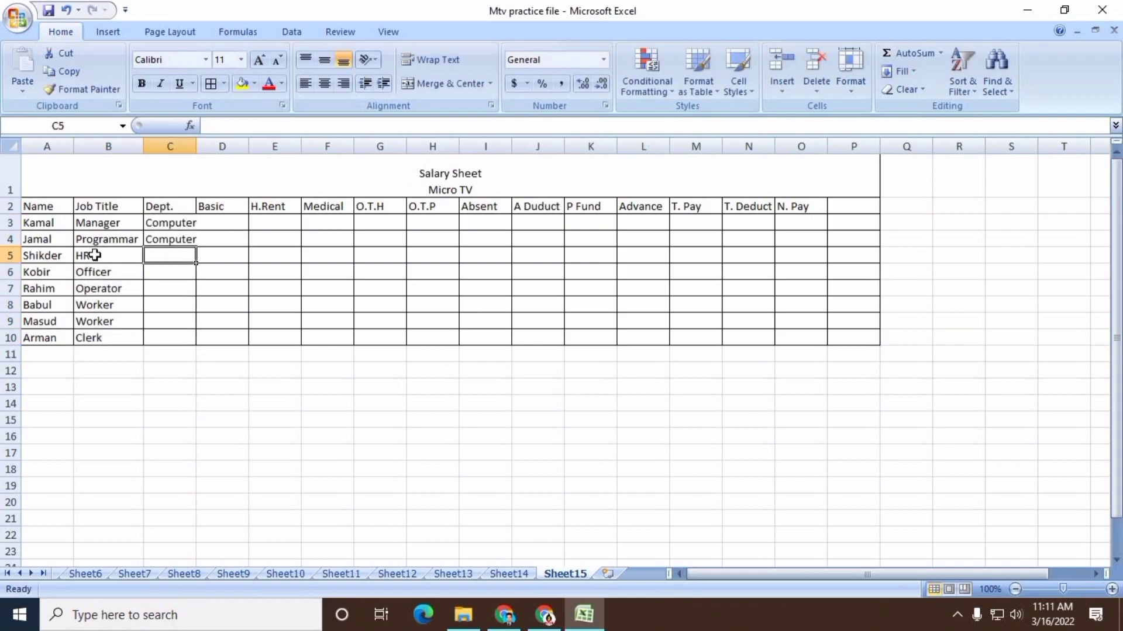
Enter the department HRM in C5 and Personal in C6
{"action": "type", "text": "Personal"}
{"action": "key", "text": "Return"}
{"action": "type", "text": "Personal"}
{"action": "key", "text": "Return"}
{"action": "key", "text": "Up"}
{"action": "key", "text": "Up"}
{"action": "type", "text": "HRM"}
{"action": "key", "text": "Return"}
{"action": "key", "text": "Return"}
Enter the departments Computer, Store, Store and Office in C7:C10
{"action": "type", "text": "Computer"}
{"action": "key", "text": "Return"}
{"action": "type", "text": "Store"}
{"action": "key", "text": "Return"}
{"action": "type", "text": "Store"}
{"action": "key", "text": "Return"}
{"action": "type", "text": "Office"}
{"action": "key", "text": "Return"}
Enter the basic salaries 20000 and 15000 for the first two employees in D3:D4
{"action": "key", "text": "Right"}
{"action": "key", "text": "Up"}
{"action": "key", "text": "Up"}
{"action": "key", "text": "Up"}
{"action": "key", "text": "Up"}
{"action": "key", "text": "Up"}
{"action": "key", "text": "Up"}
{"action": "key", "text": "Up"}
{"action": "key", "text": "Up"}
{"action": "key", "text": "Up"}
{"action": "key", "text": "Down"}
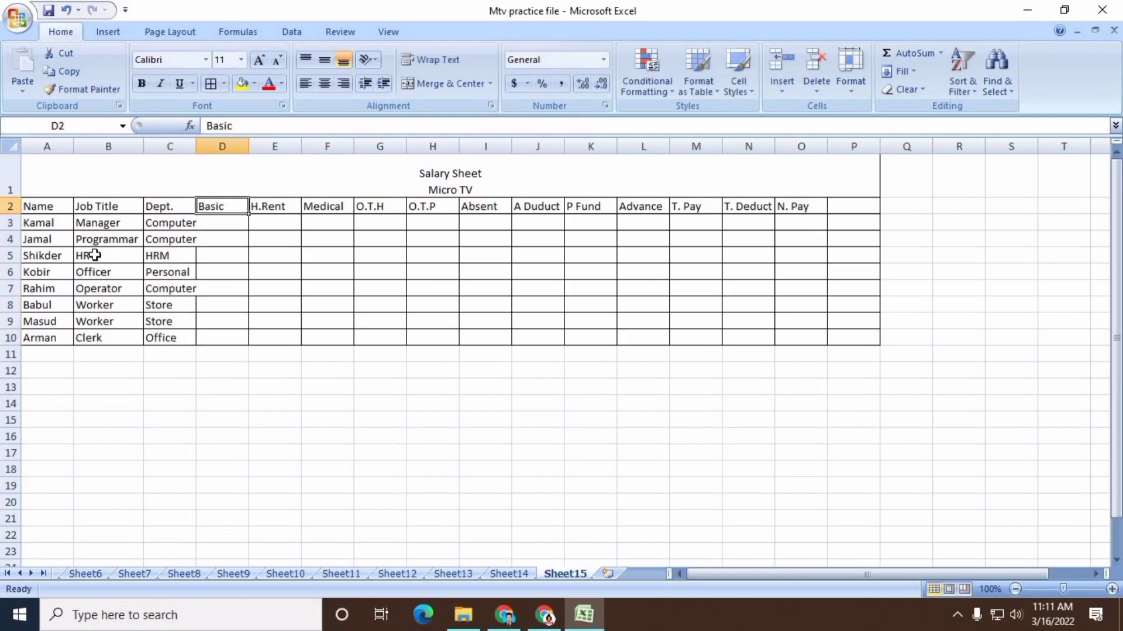
{"action": "type", "text": "20000"}
{"action": "key", "text": "Return"}
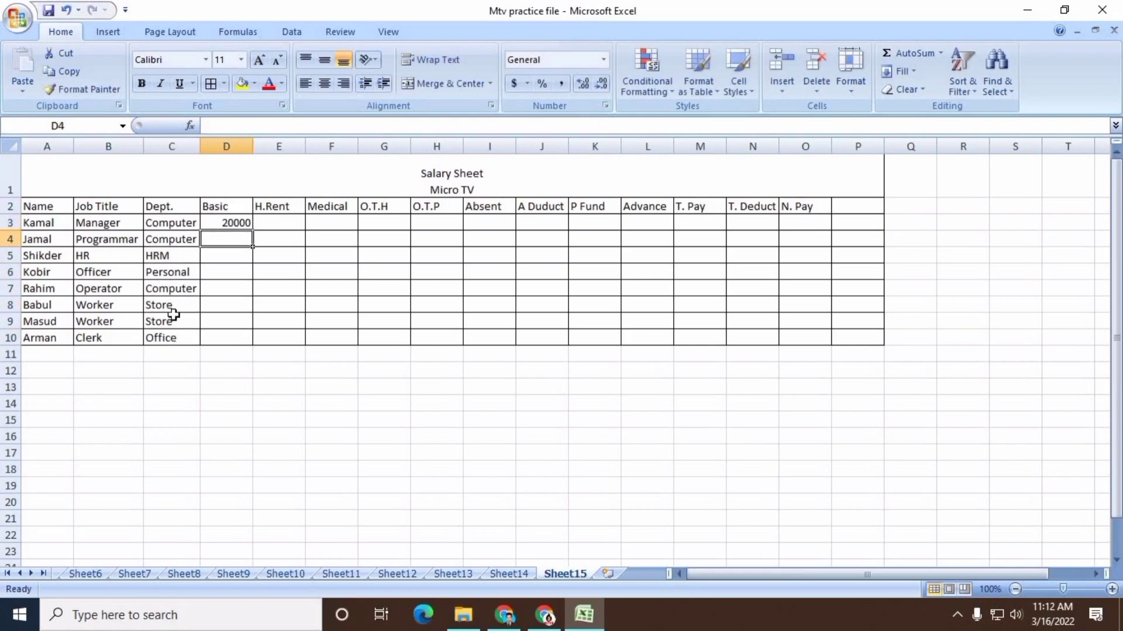
{"action": "type", "text": "15000"}
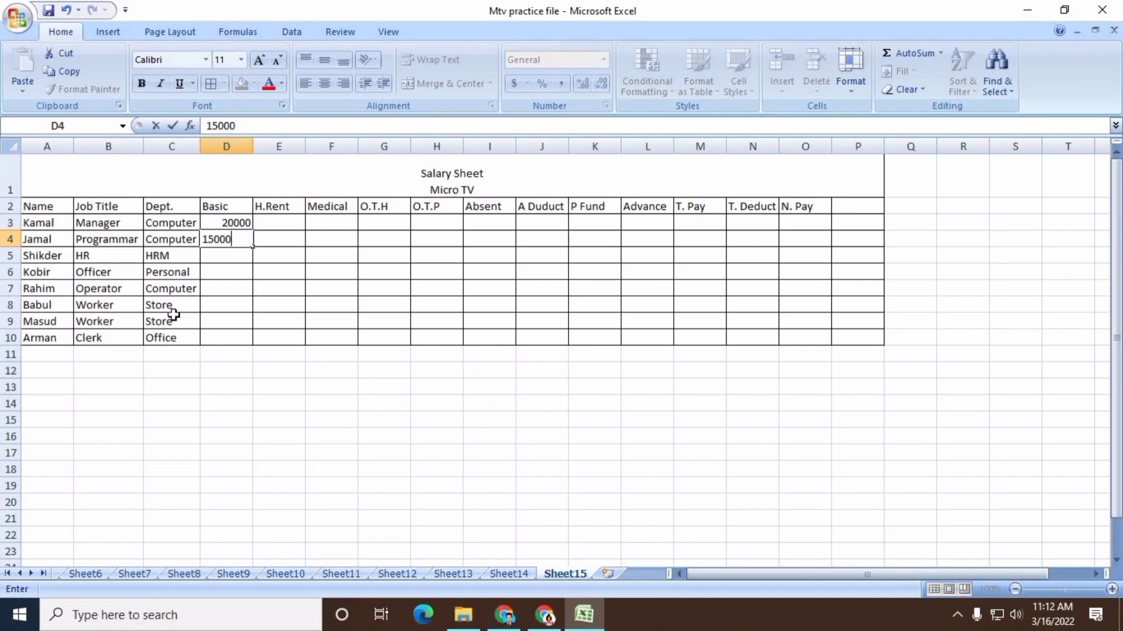
{"action": "key", "text": "Return"}
Enter the basic salaries 14000, 12000 and 10000 in D5:D7
{"action": "type", "text": "1"}
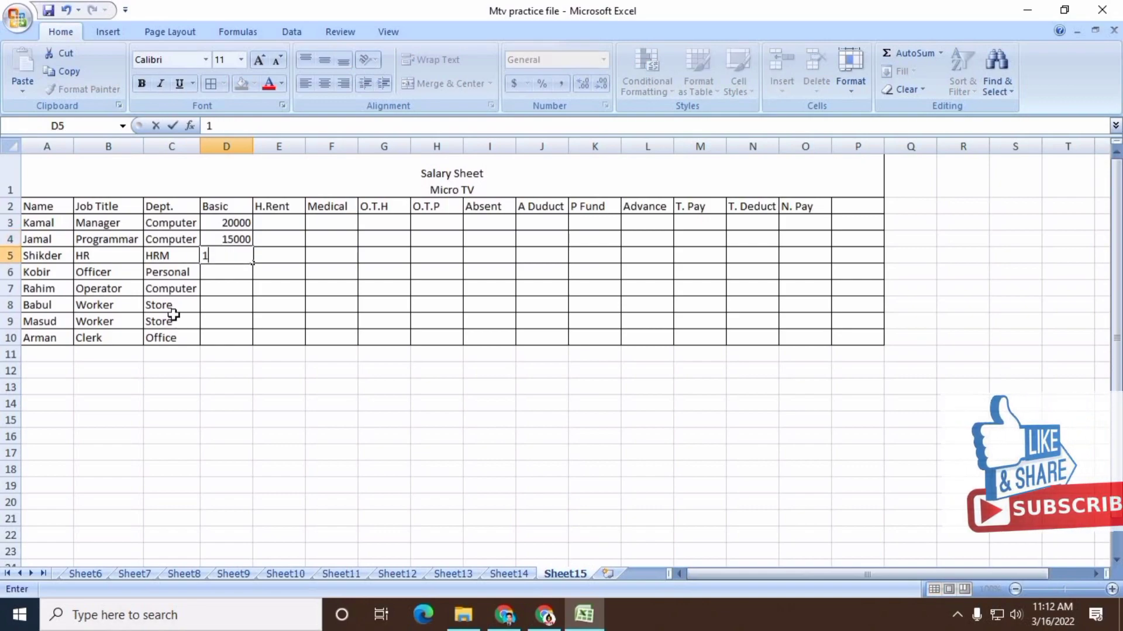
{"action": "type", "text": "4000"}
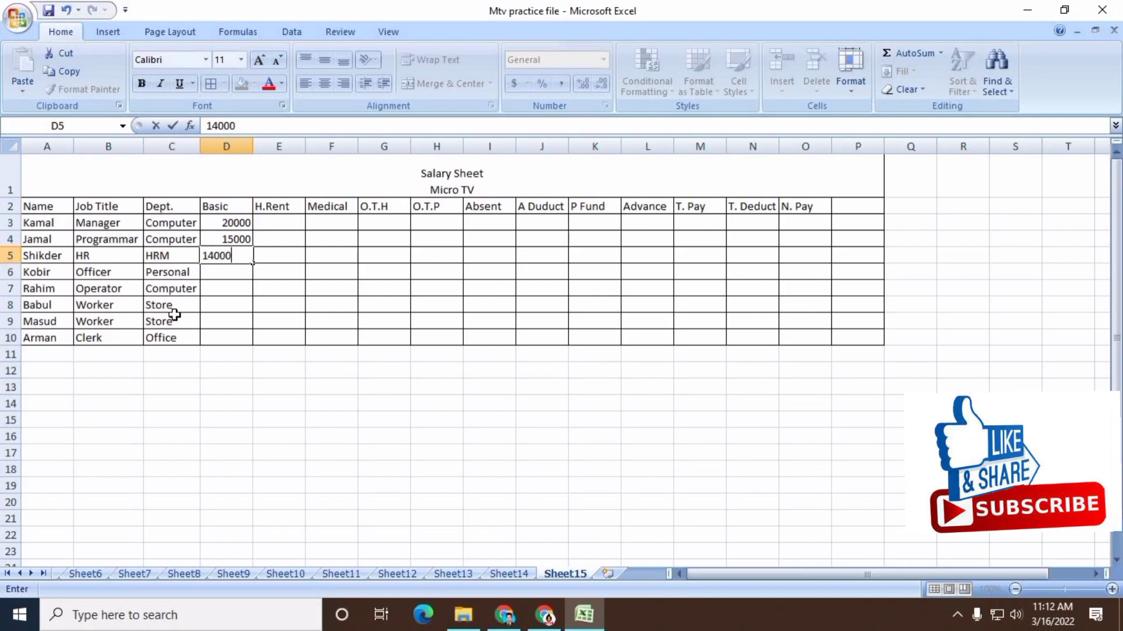
{"action": "key", "text": "Return"}
{"action": "type", "text": "12000"}
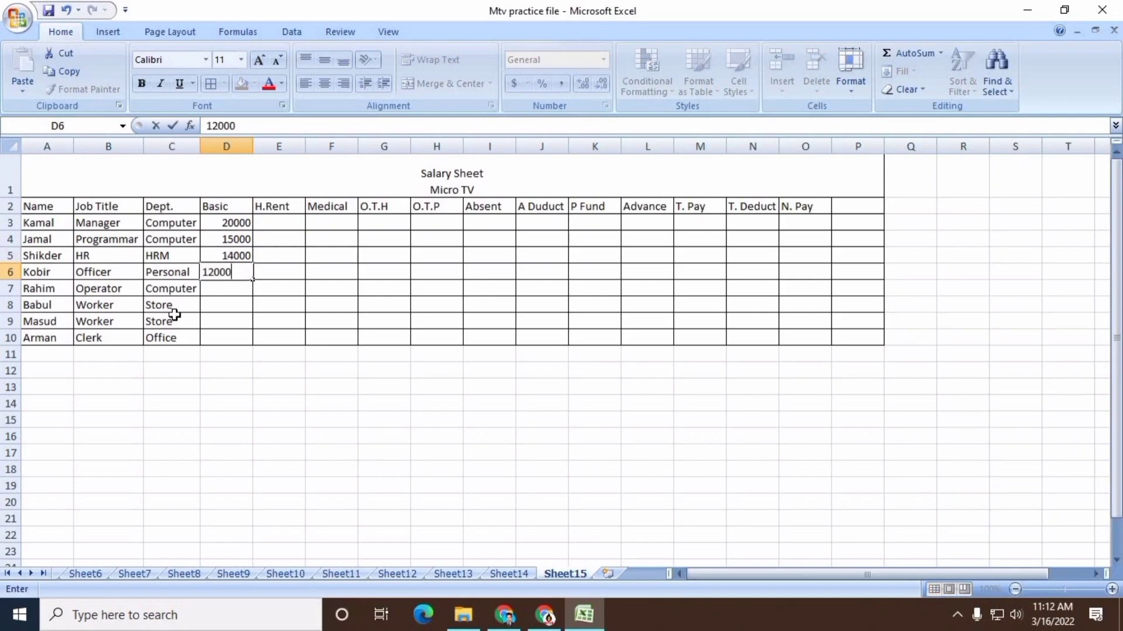
{"action": "key", "text": "Return"}
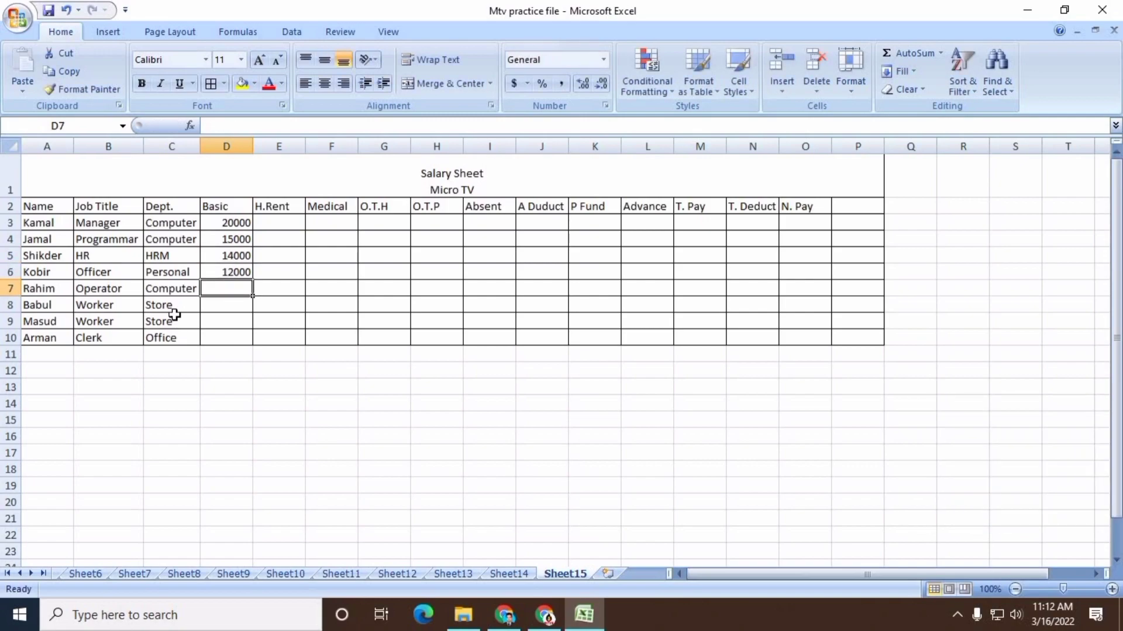
{"action": "type", "text": "10000"}
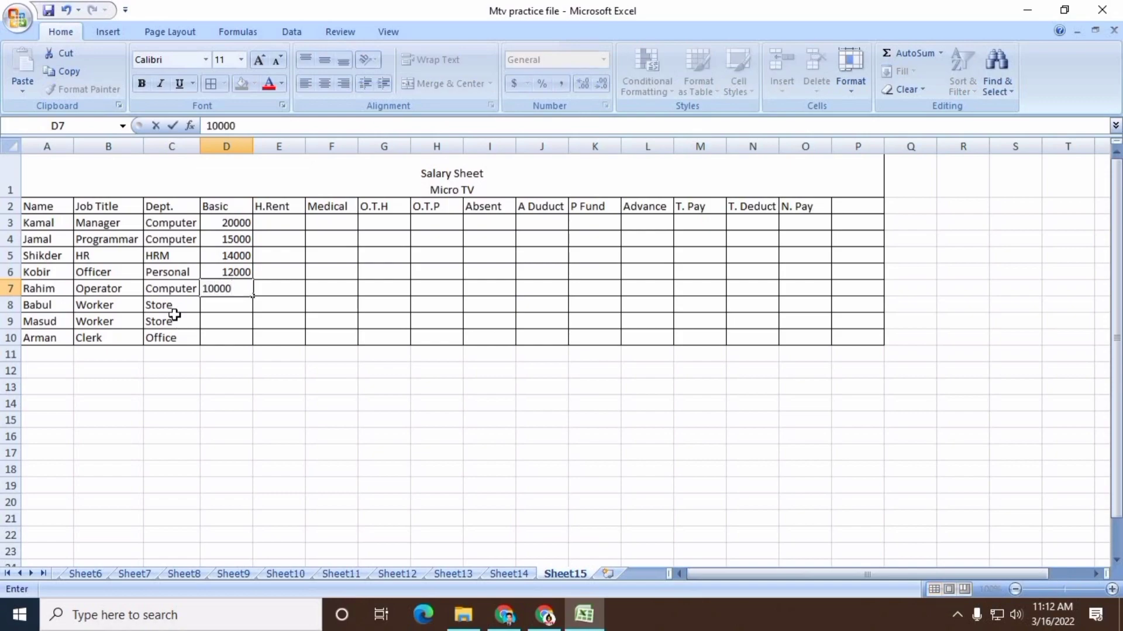
{"action": "key", "text": "Return"}
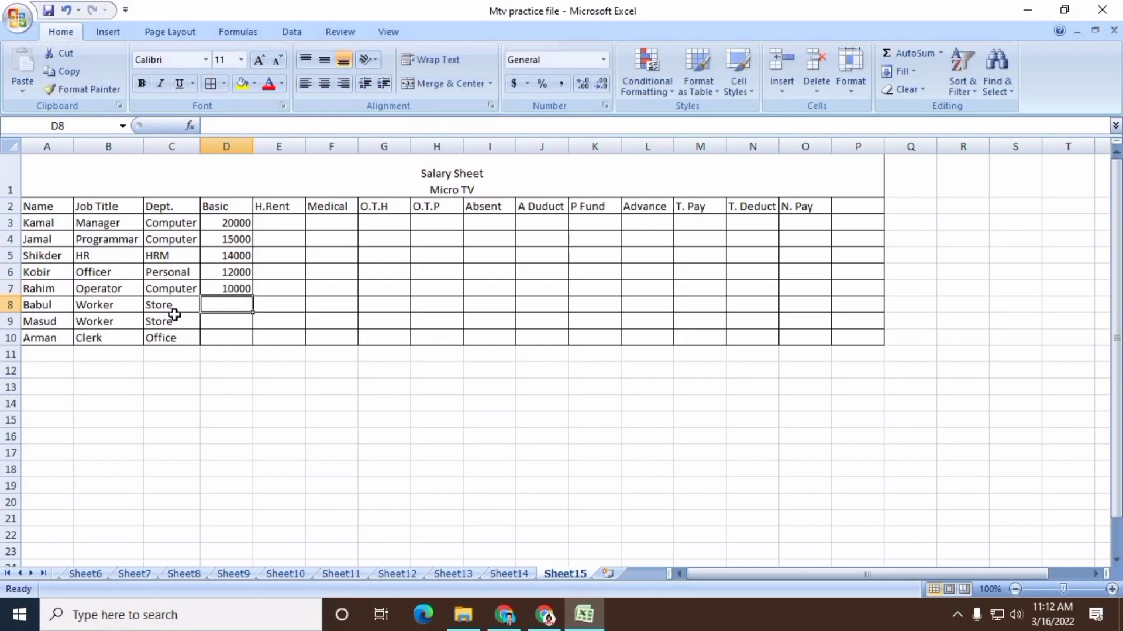
Enter the basic salaries 8000, 8000 and 7000 for the last three employees in D8:D10
{"action": "type", "text": "8000"}
{"action": "key", "text": "Return"}
{"action": "type", "text": "8000"}
{"action": "key", "text": "Return"}
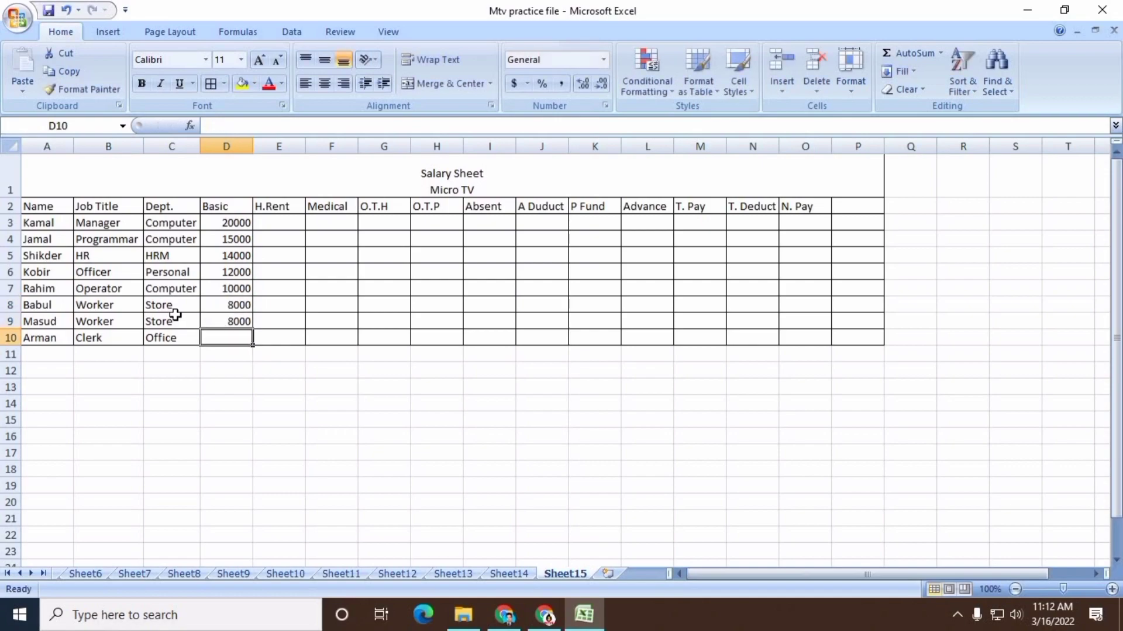
{"action": "type", "text": "7000"}
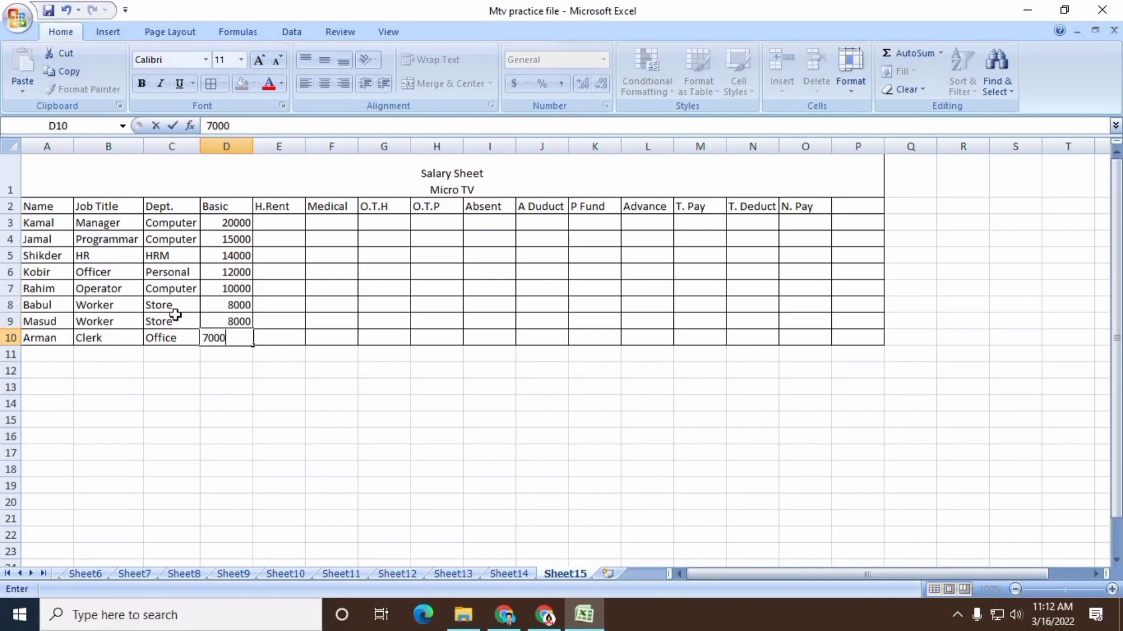
{"action": "key", "text": "Return"}
Begin the nested H.Rent formula in E3 with =if(d3>8000,d3*50%,if(d3>=5000
{"action": "key", "text": "Right"}
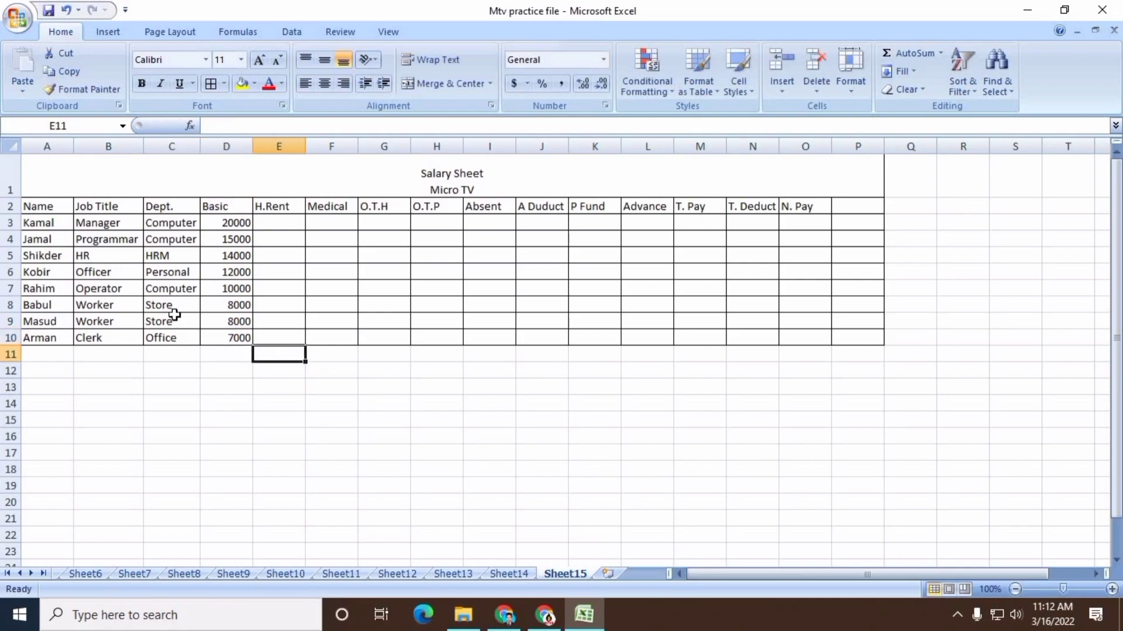
{"action": "key", "text": "Up"}
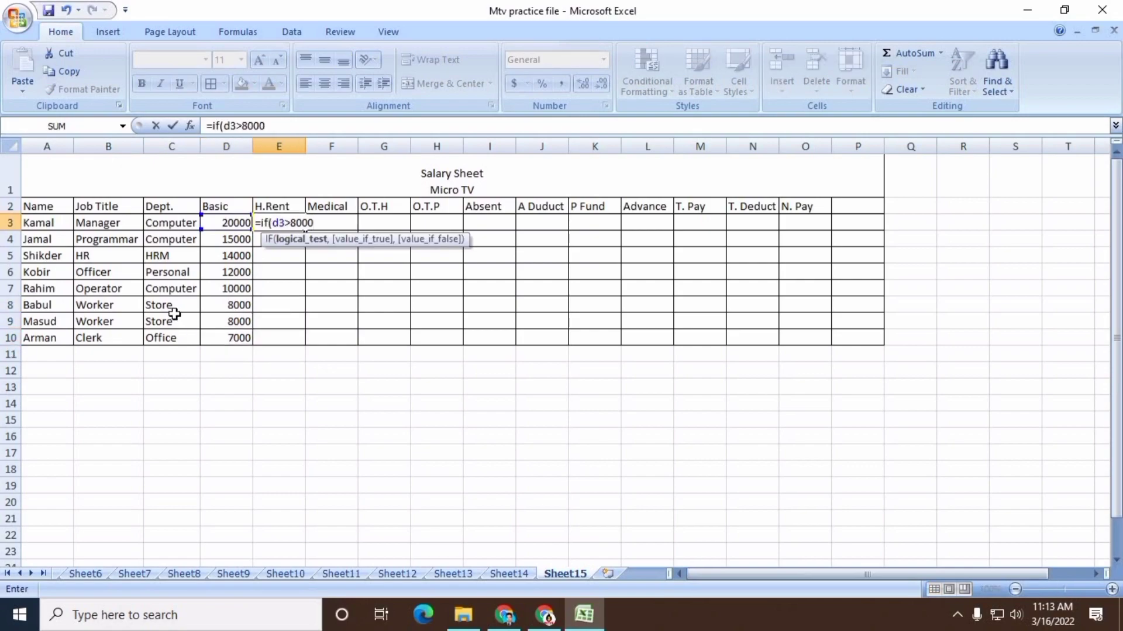
{"action": "type", "text": ",d"}
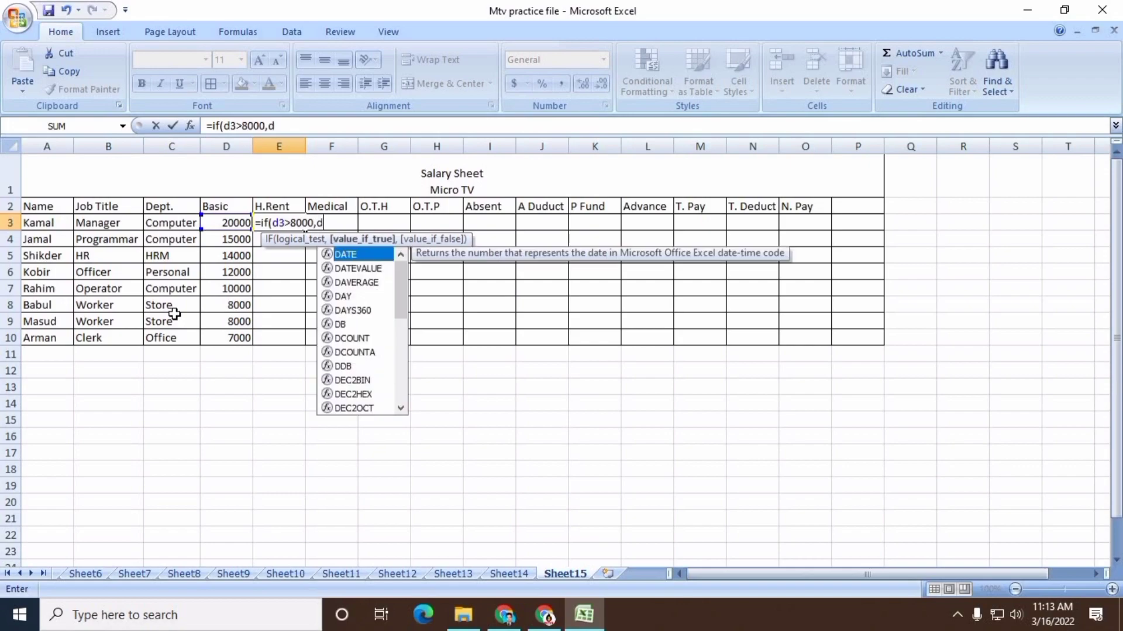
{"action": "type", "text": "3"}
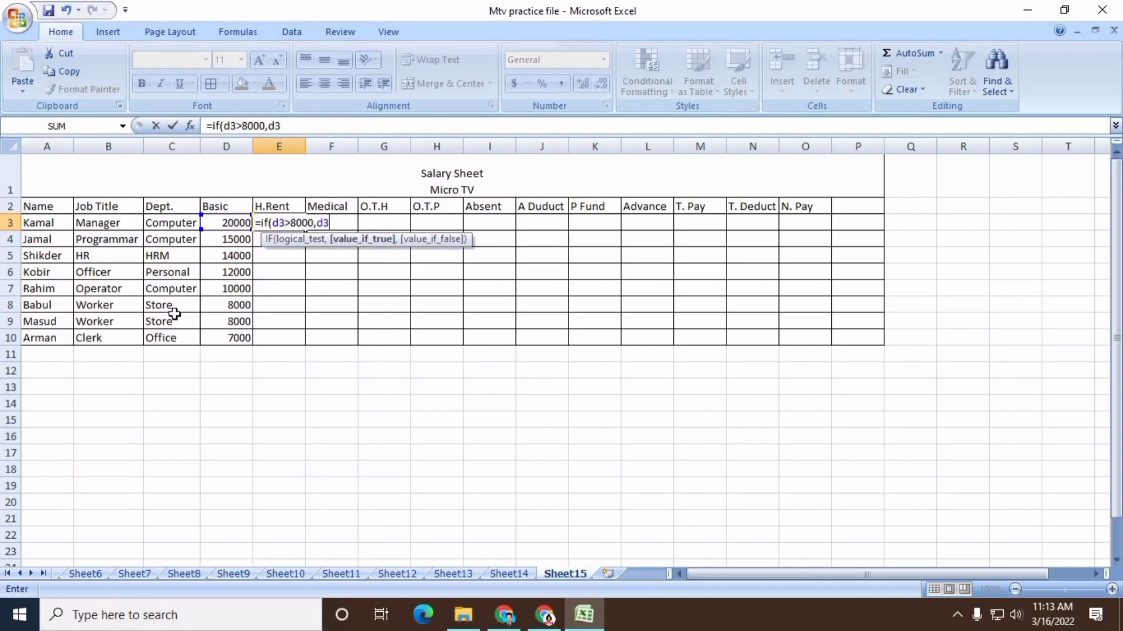
{"action": "type", "text": "*50%,if"}
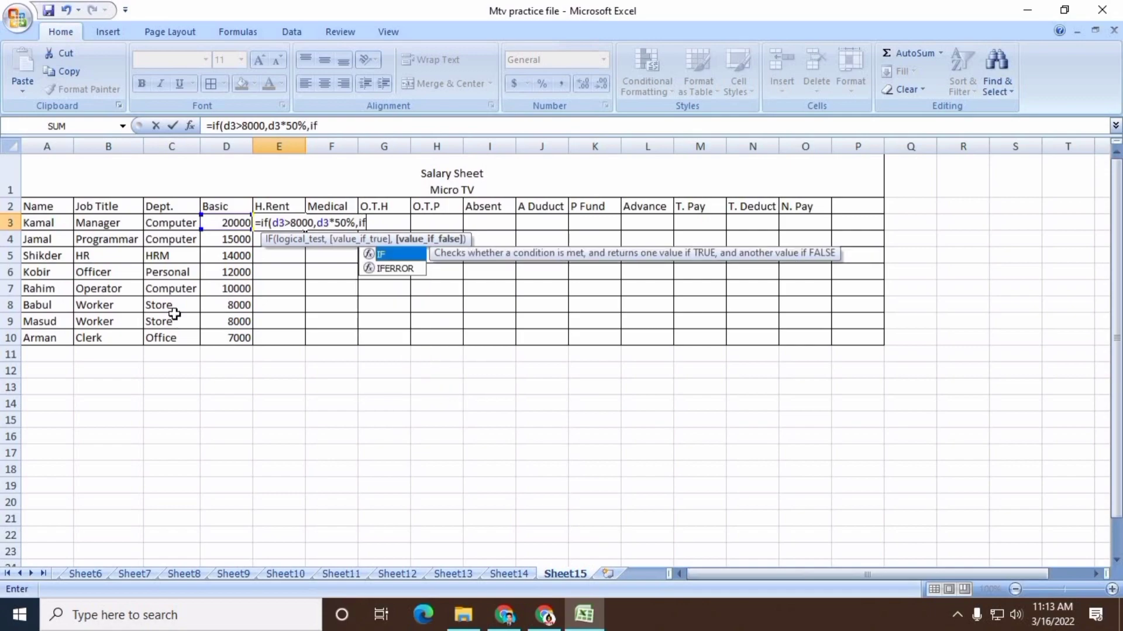
{"action": "type", "text": "(d3"}
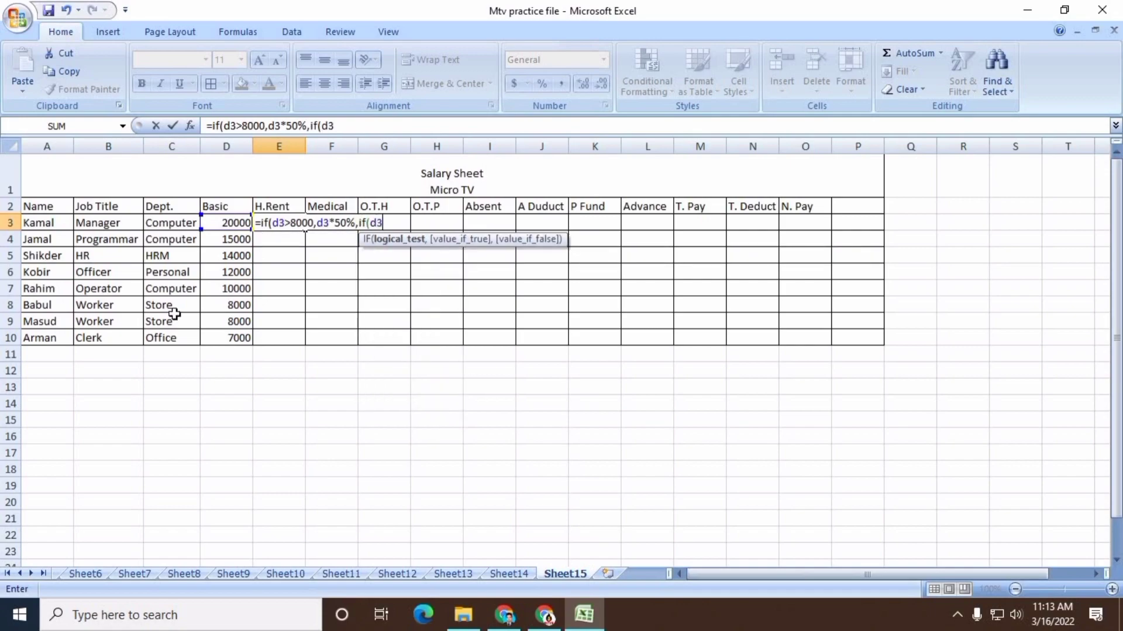
{"action": "type", "text": ">"}
{"action": "type", "text": "=5000"}
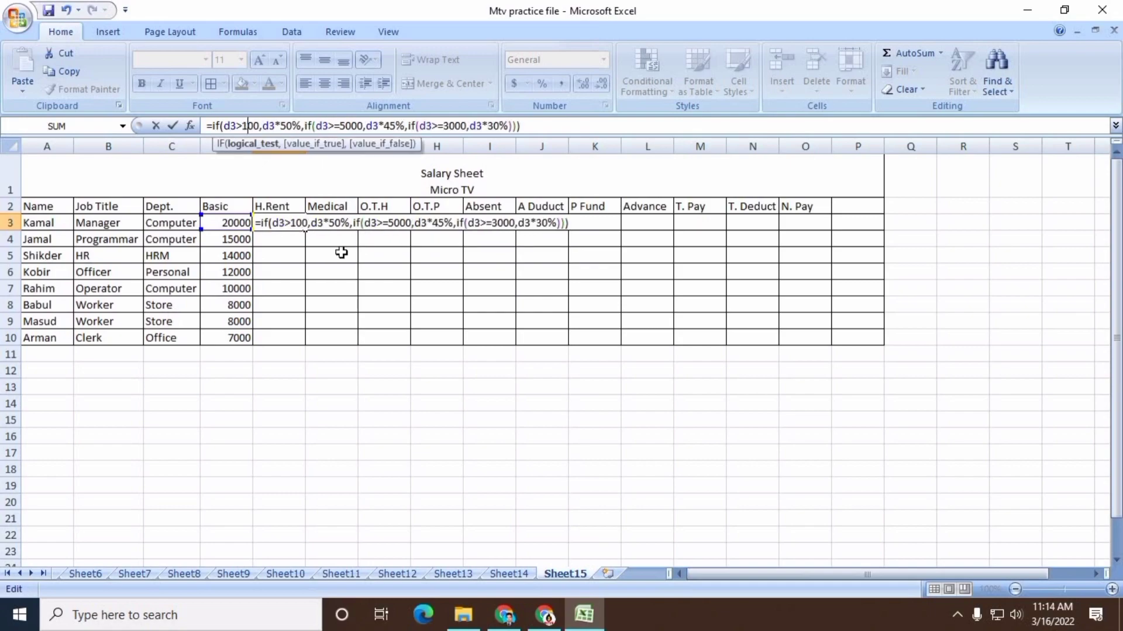
Set the E3 formula's three salary thresholds to 12000, 10000 and 5000, and fill the formula down to E10
{"action": "type", "text": "12"}
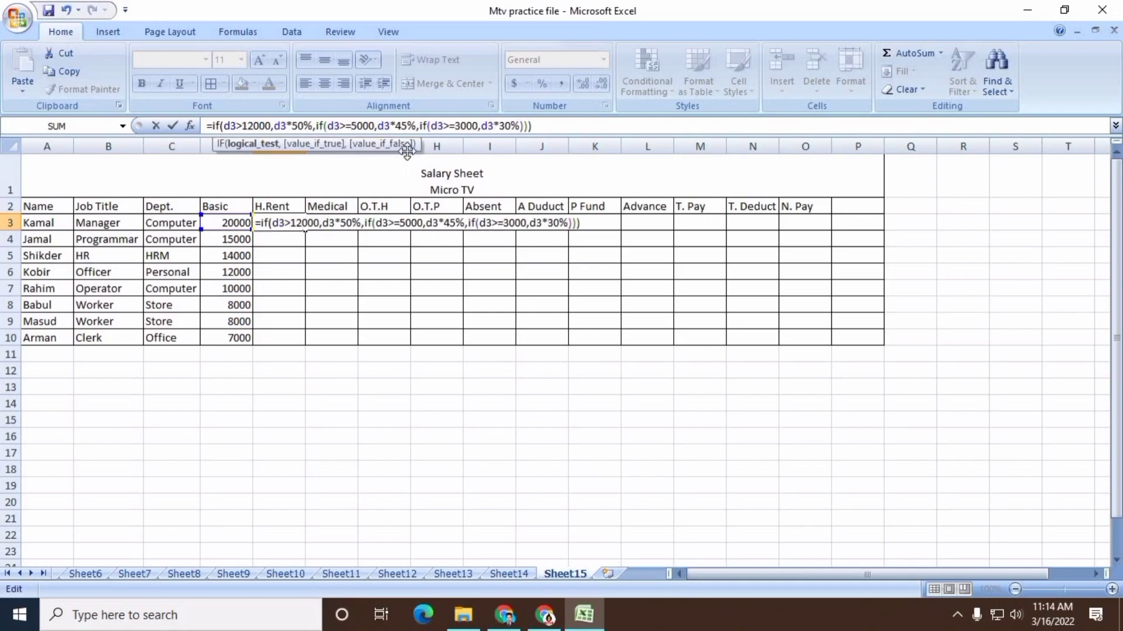
{"action": "left_click_drag", "start_coordinate": [351, 125], "coordinate": [357, 125]}
{"action": "type", "text": "10"}
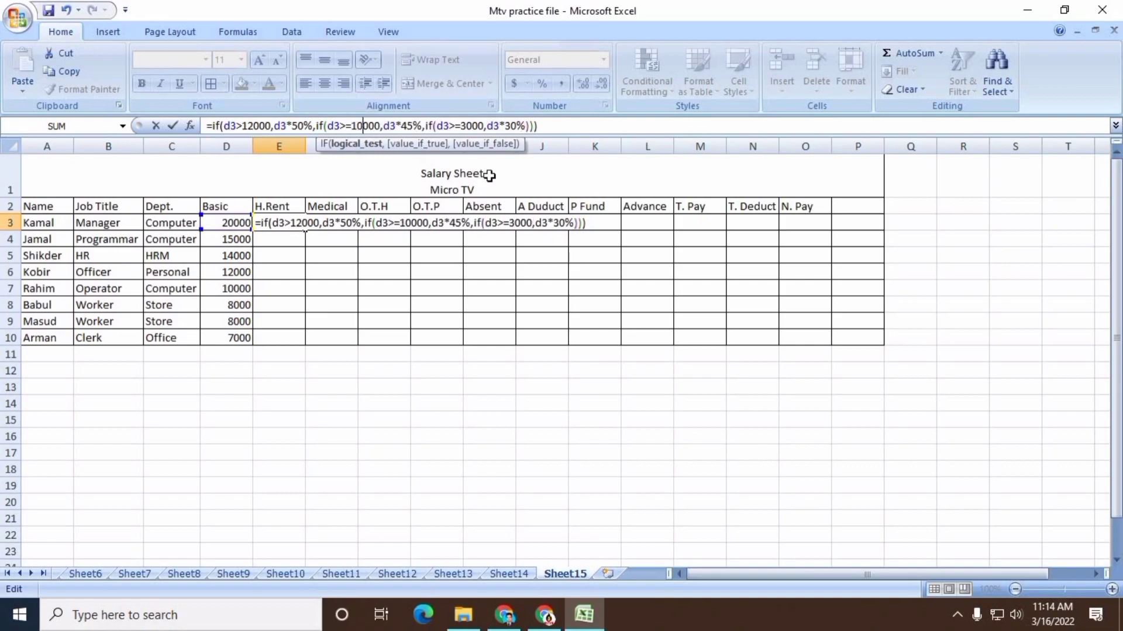
{"action": "left_click_drag", "start_coordinate": [460, 125], "coordinate": [467, 125]}
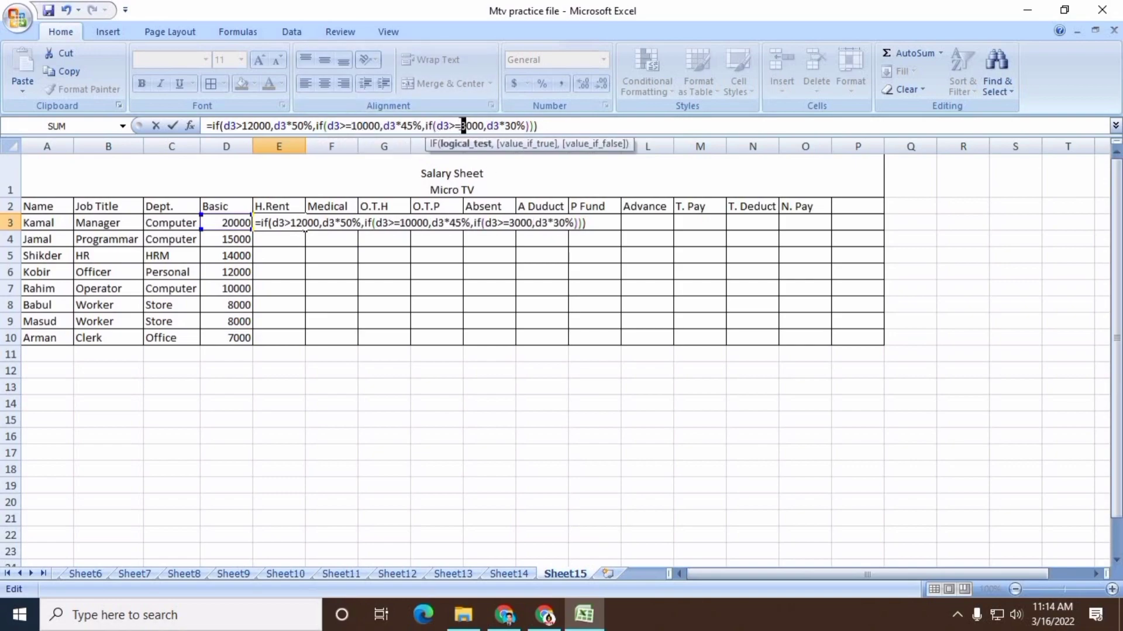
{"action": "type", "text": "8"}
{"action": "key", "text": "BackSpace"}
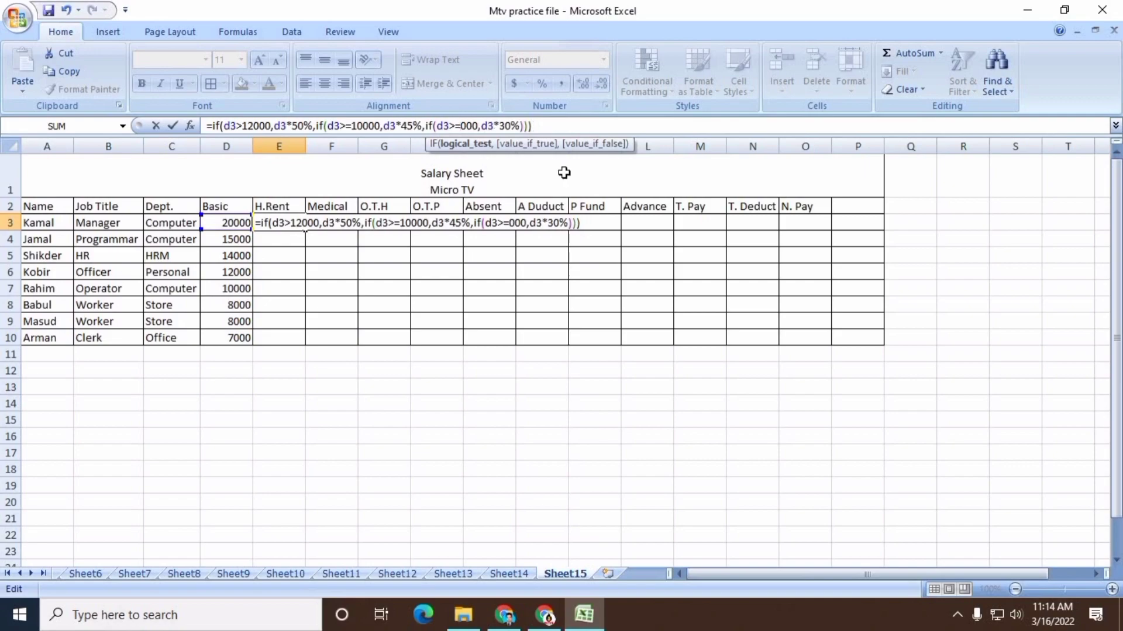
{"action": "type", "text": "5"}
{"action": "key", "text": "Return"}
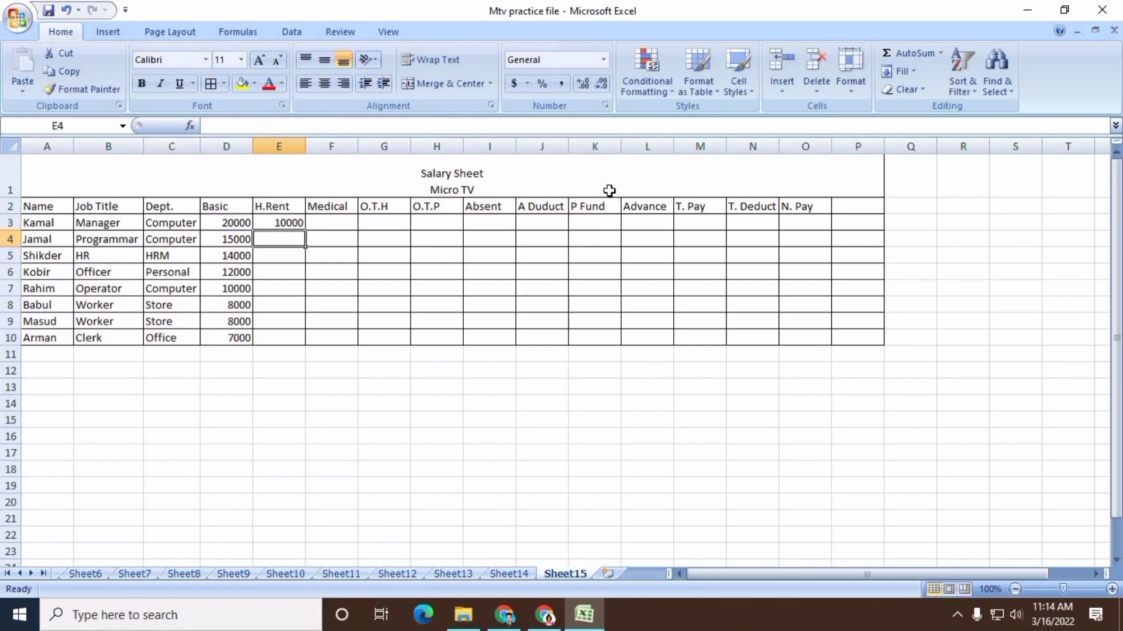
{"action": "left_click", "coordinate": [280, 222]}
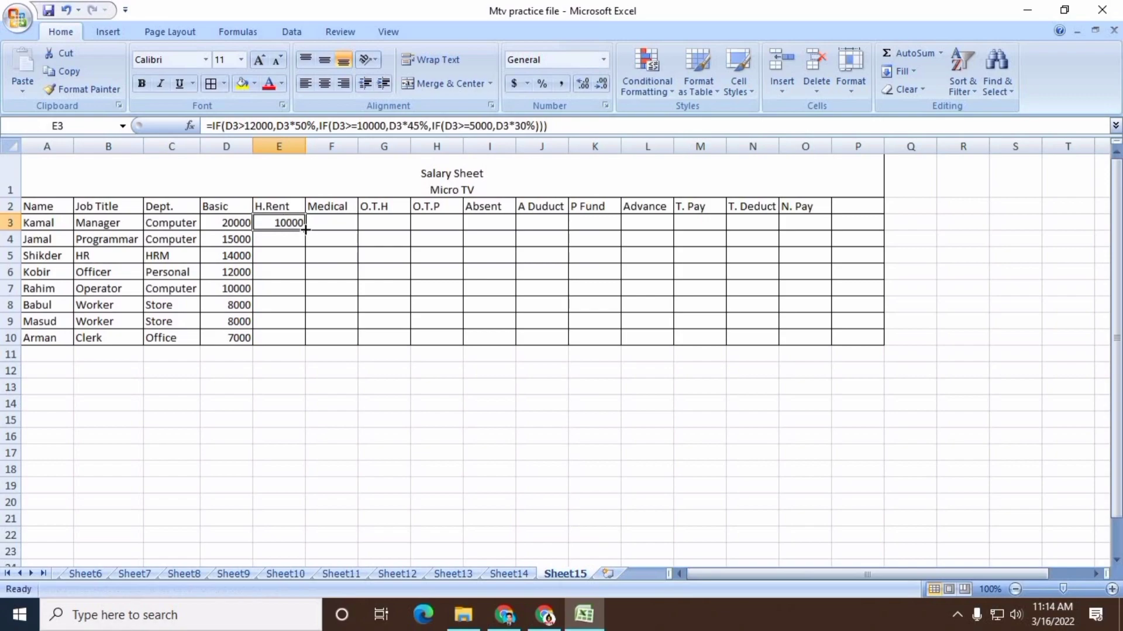
{"action": "left_click_drag", "start_coordinate": [306, 230], "coordinate": [305, 345]}
Calculate the Medical allowance in F3 with =d3*10% and fill the formula down to F10
{"action": "left_click", "coordinate": [334, 223]}
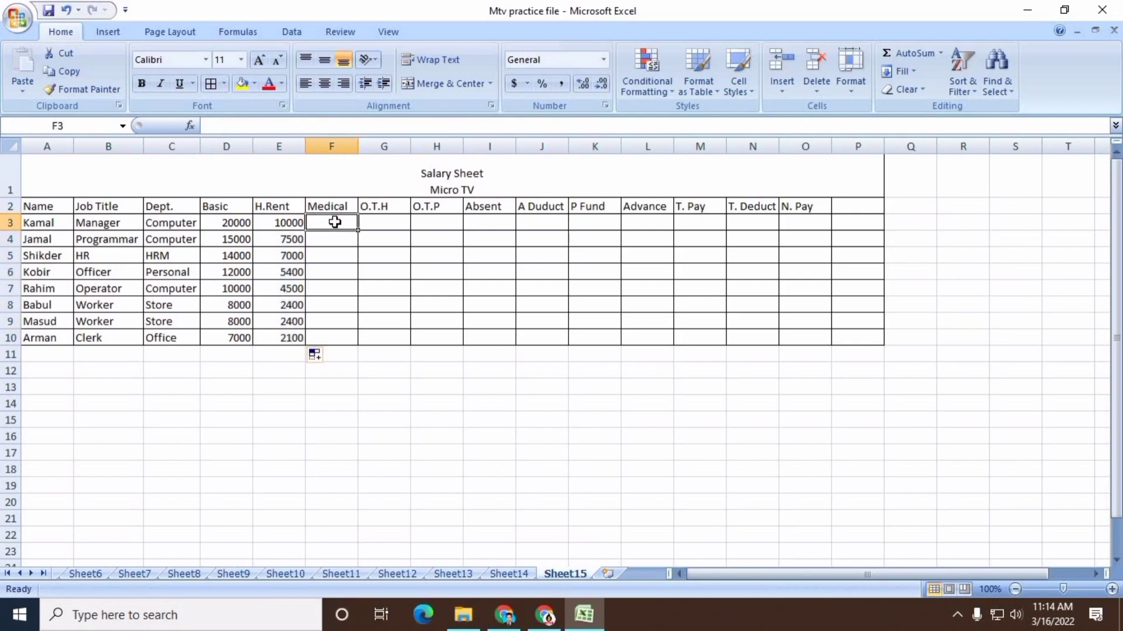
{"action": "type", "text": "=d"}
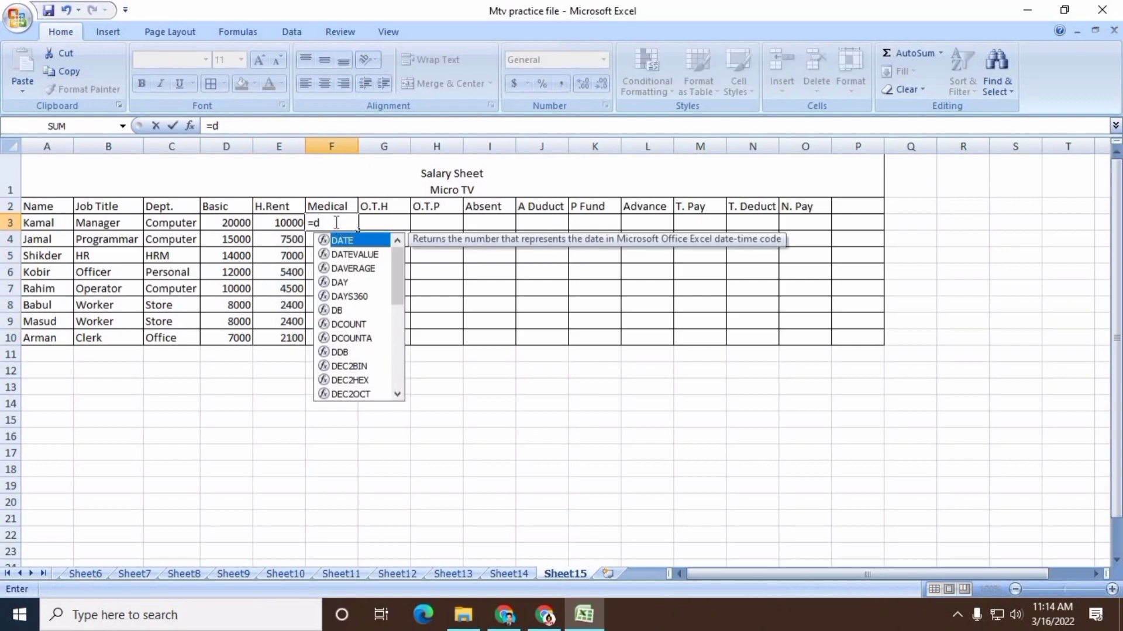
{"action": "type", "text": "3*"}
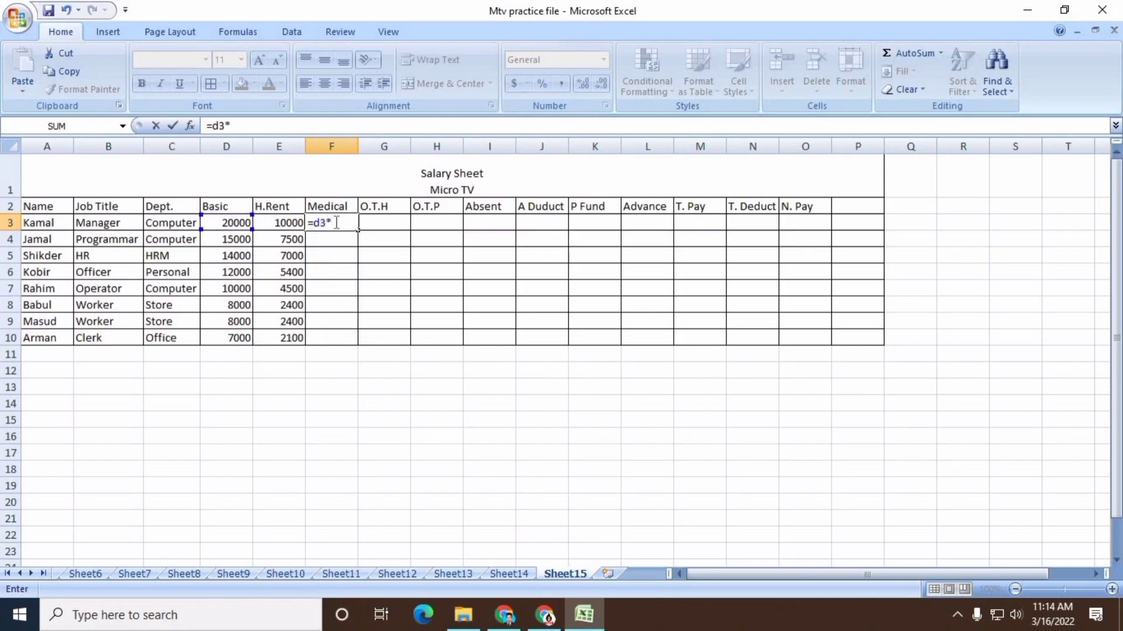
{"action": "type", "text": "10%"}
{"action": "left_click", "coordinate": [334, 223]}
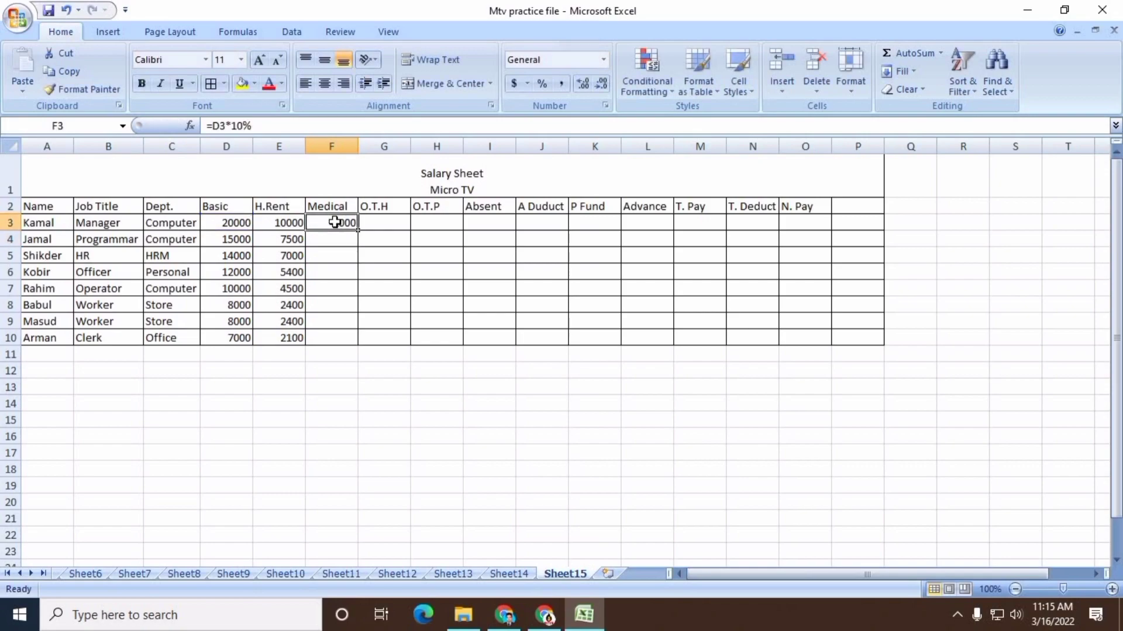
{"action": "left_click_drag", "start_coordinate": [358, 229], "coordinate": [336, 343]}
Enter 12 overtime hours for the first employee in G3
{"action": "left_click", "coordinate": [396, 217]}
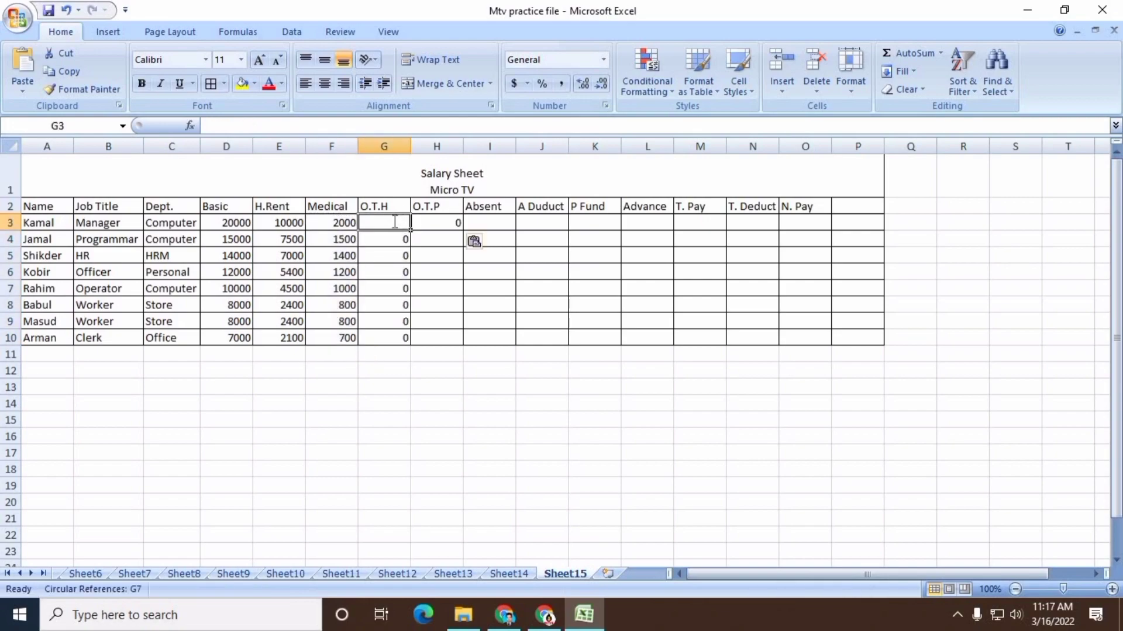
{"action": "left_click", "coordinate": [394, 222]}
{"action": "type", "text": "20"}
{"action": "key", "text": "BackSpace"}
{"action": "key", "text": "BackSpace"}
{"action": "type", "text": "12"}
{"action": "key", "text": "Return"}
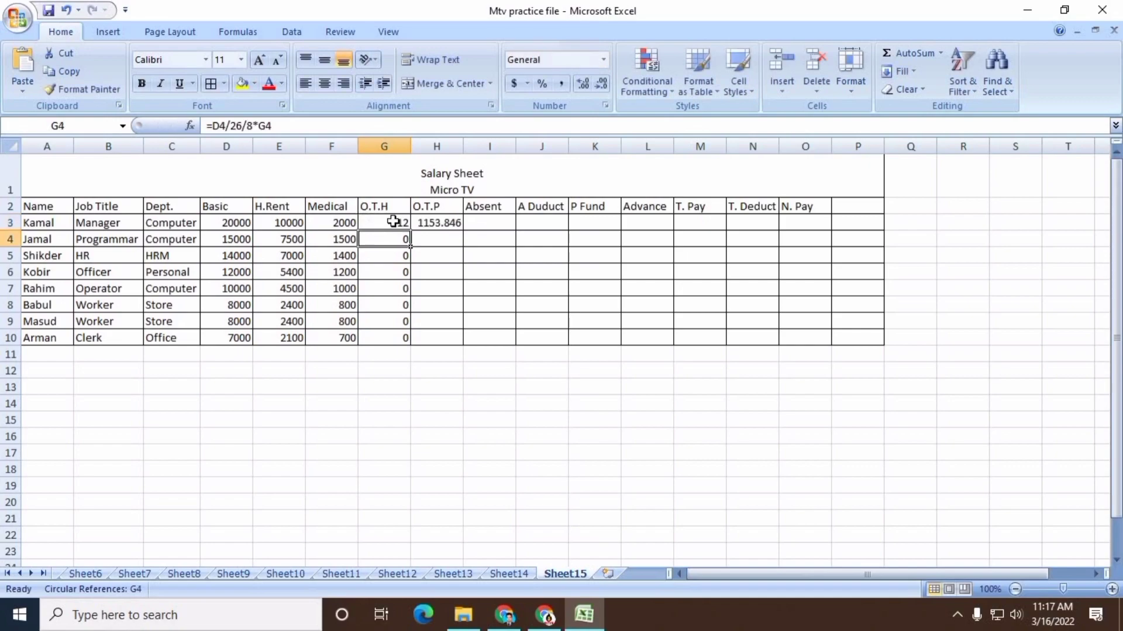
Replace the O.T.H values in G4:G6 with 20, 15 and 12 hours
{"action": "type", "text": "20"}
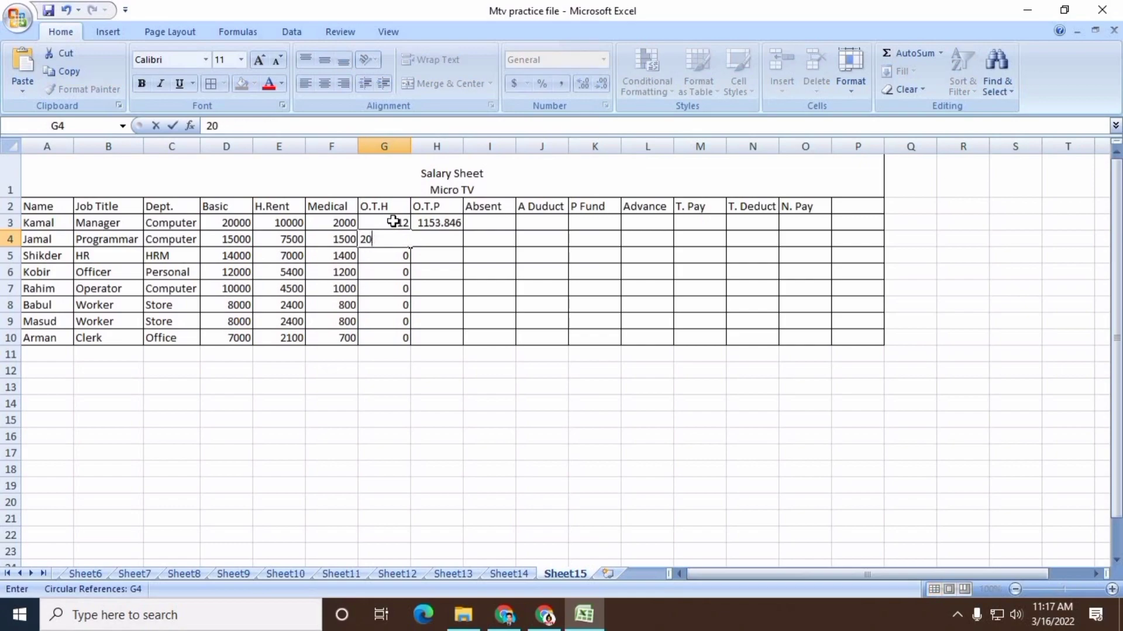
{"action": "key", "text": "Return"}
{"action": "type", "text": "15"}
{"action": "key", "text": "Return"}
{"action": "type", "text": "12"}
{"action": "key", "text": "Return"}
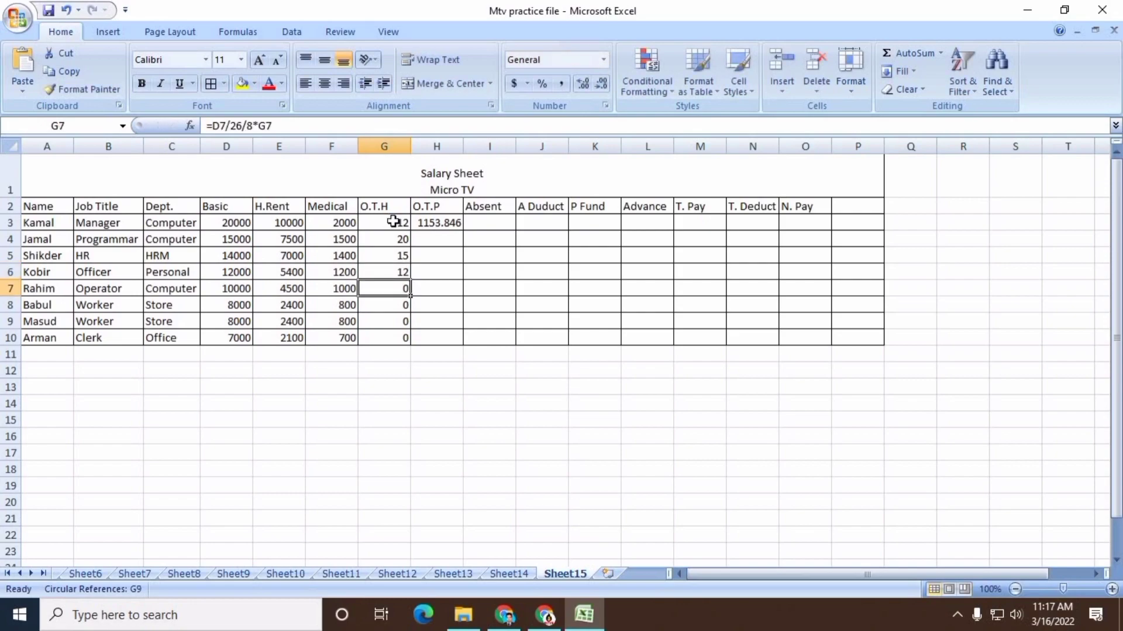
Calculate the overtime pay in H3 with =d3/26/8*g3 and fill the formula down to H10
{"action": "left_click", "coordinate": [414, 223]}
{"action": "type", "text": "=d"}
{"action": "type", "text": "3/"}
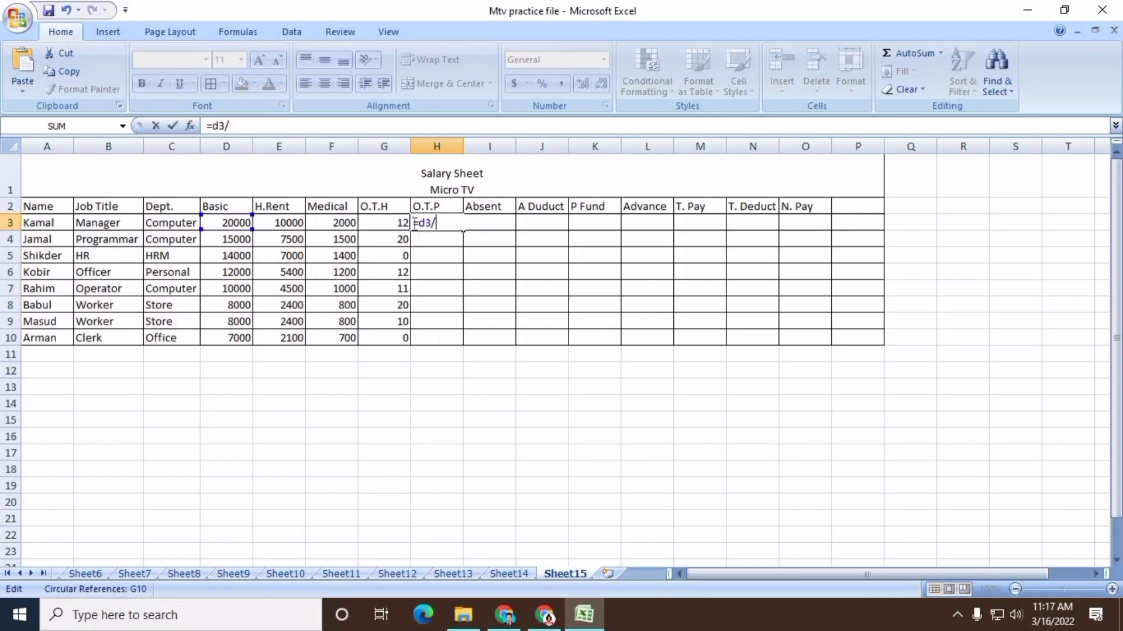
{"action": "type", "text": "26"}
{"action": "key", "text": "BackSpace"}
{"action": "type", "text": "/8*g3"}
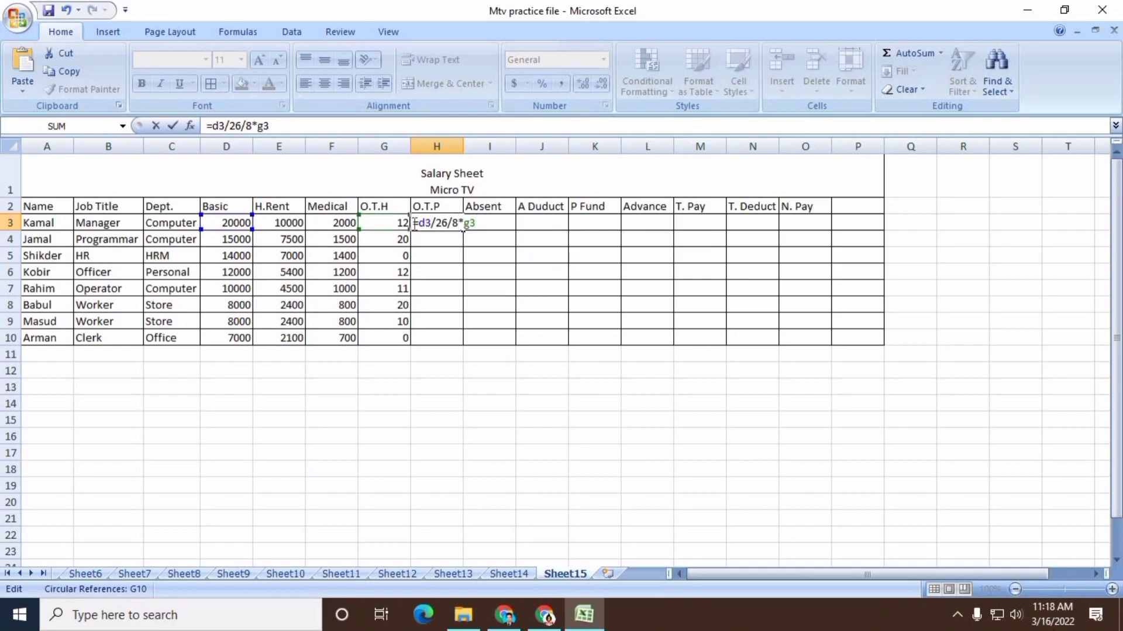
{"action": "key", "text": "Return"}
{"action": "left_click", "coordinate": [459, 227]}
{"action": "double_click", "coordinate": [459, 227]}
{"action": "left_click", "coordinate": [493, 221]}
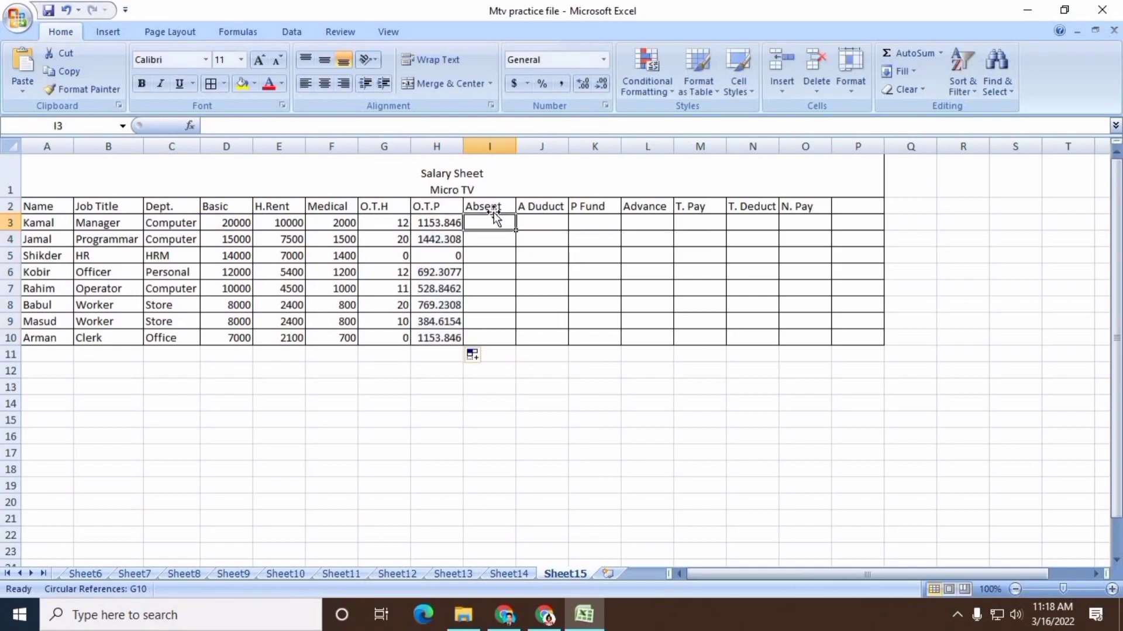
Enter the Absent days 2, 3, 0, 2, 4, 2, 5 and 1 in I3:I10
{"action": "type", "text": "2 3 0 "}
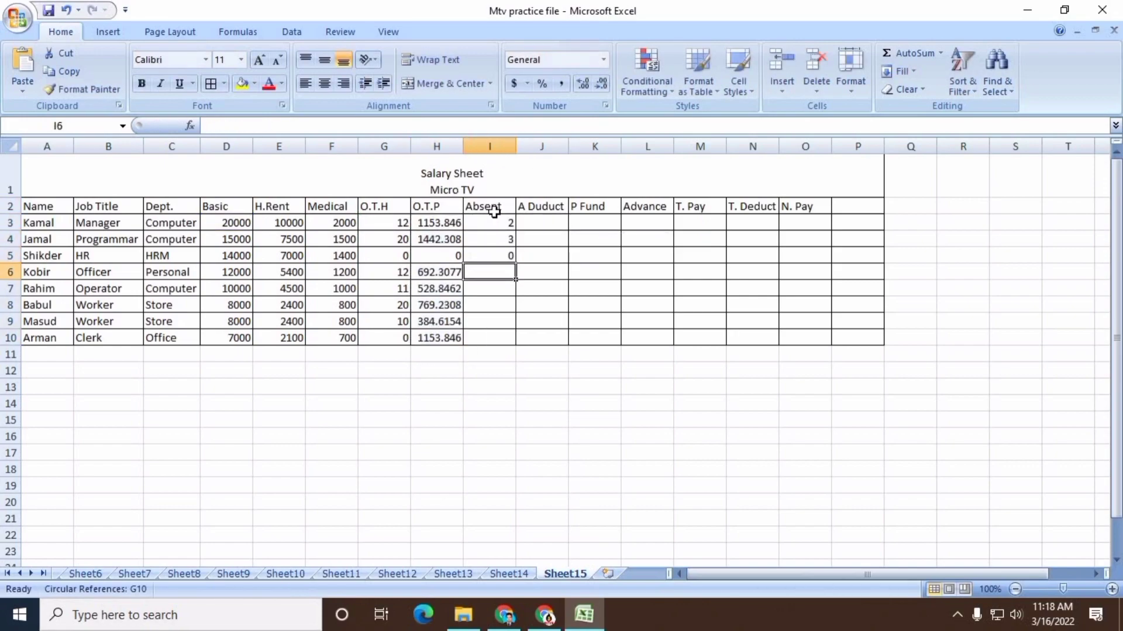
{"action": "type", "text": "2 4 2 5"}
{"action": "key", "text": "Return"}
{"action": "type", "text": "1"}
Calculate the absence deduction in J3 with =d3/26*13 and fill the formula down to J10
{"action": "key", "text": "Tab"}
{"action": "key", "text": "Up"}
{"action": "key", "text": "Up"}
{"action": "key", "text": "Up"}
{"action": "key", "text": "Up"}
{"action": "key", "text": "Up"}
{"action": "key", "text": "Up"}
{"action": "key", "text": "Up"}
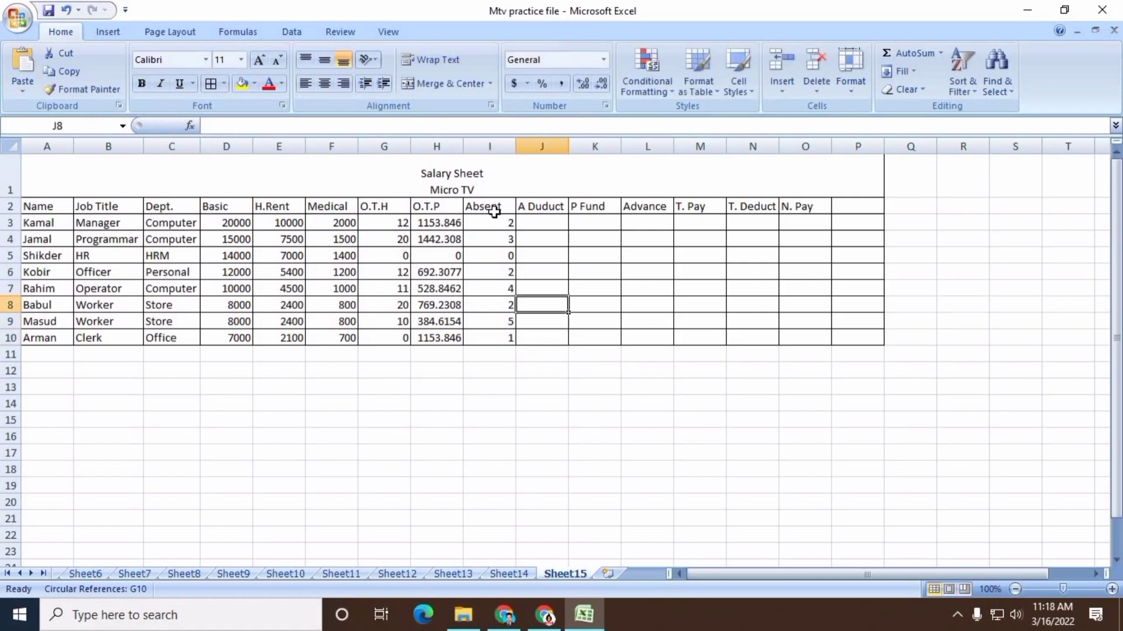
{"action": "type", "text": "="}
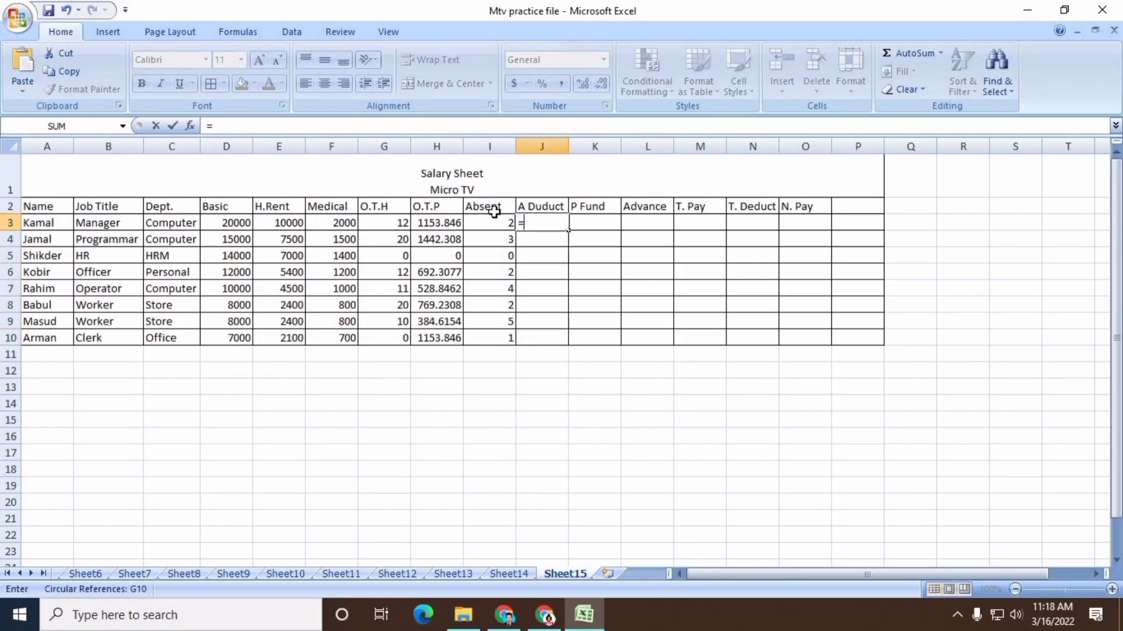
{"action": "type", "text": "d3/26*13"}
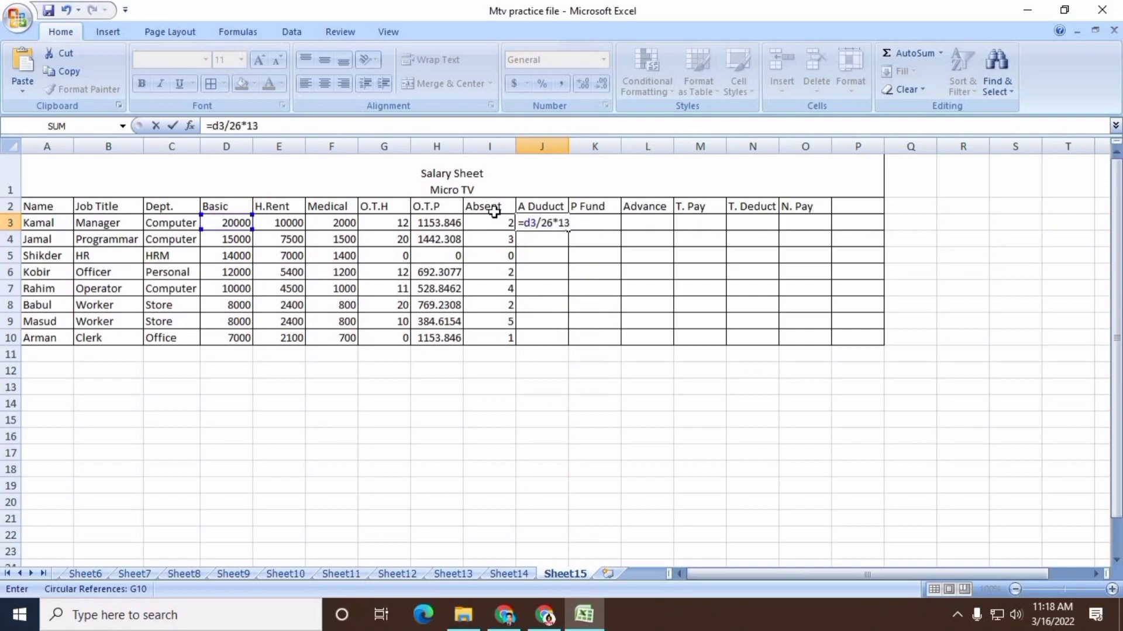
{"action": "key", "text": "Return"}
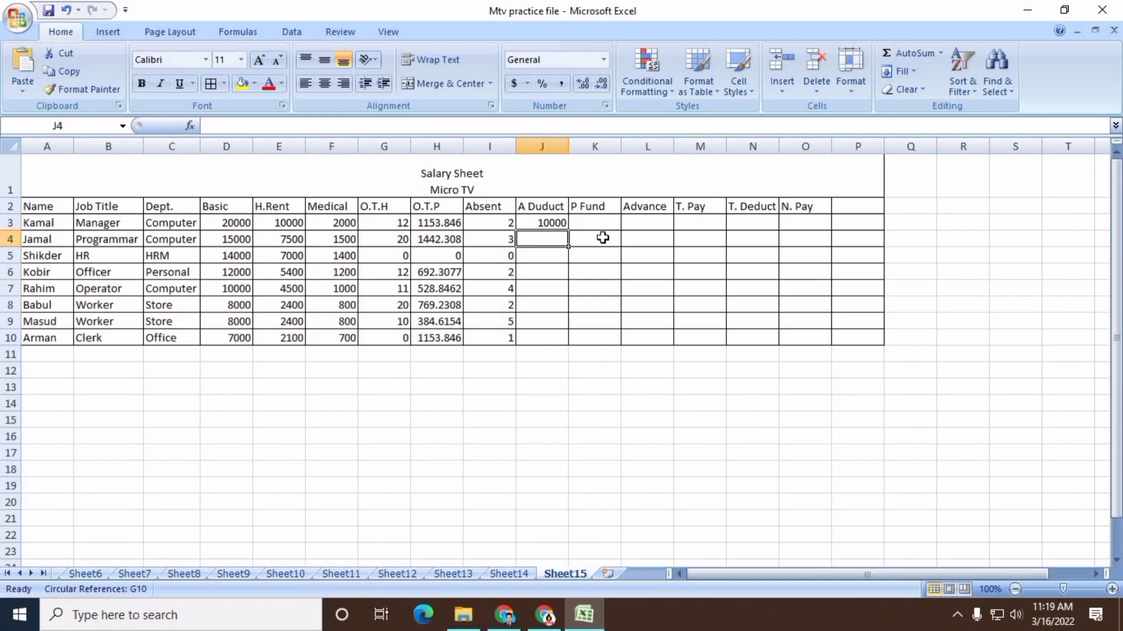
{"action": "left_click", "coordinate": [534, 223]}
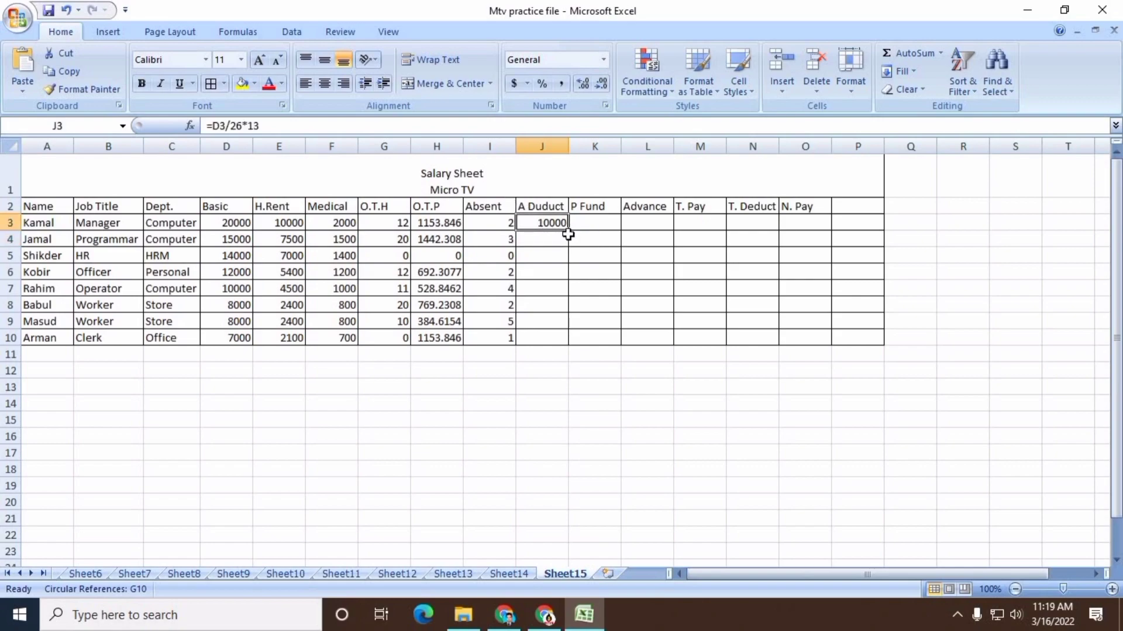
{"action": "left_click_drag", "start_coordinate": [568, 230], "coordinate": [551, 345]}
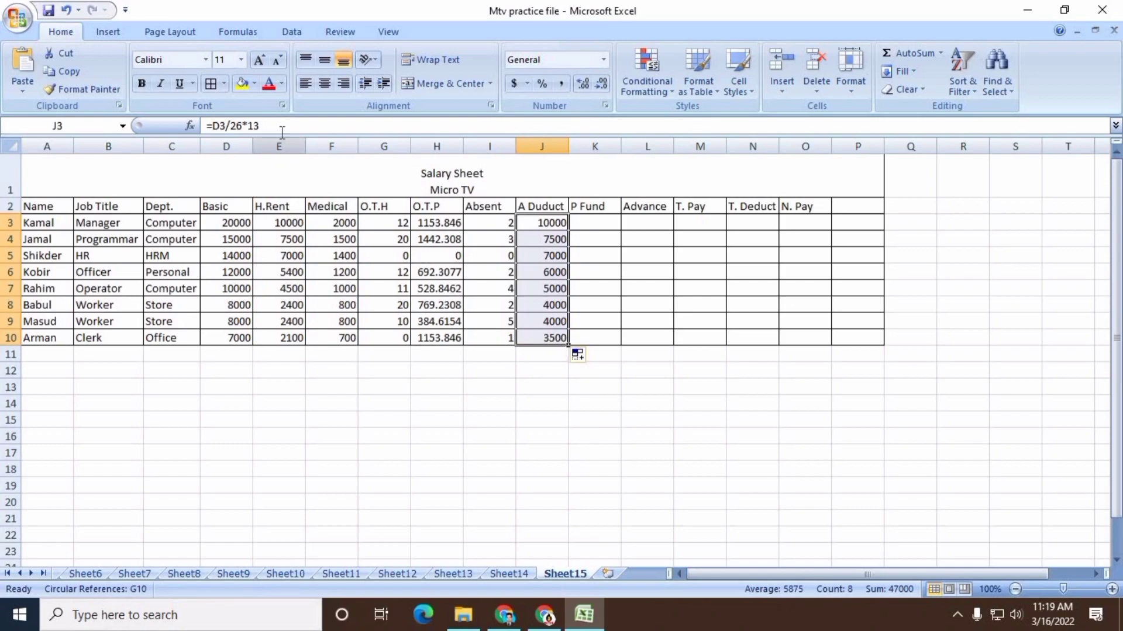
Calculate the P Fund in K3 with =d3*15% and fill the formula down to K10
{"action": "left_click", "coordinate": [598, 221]}
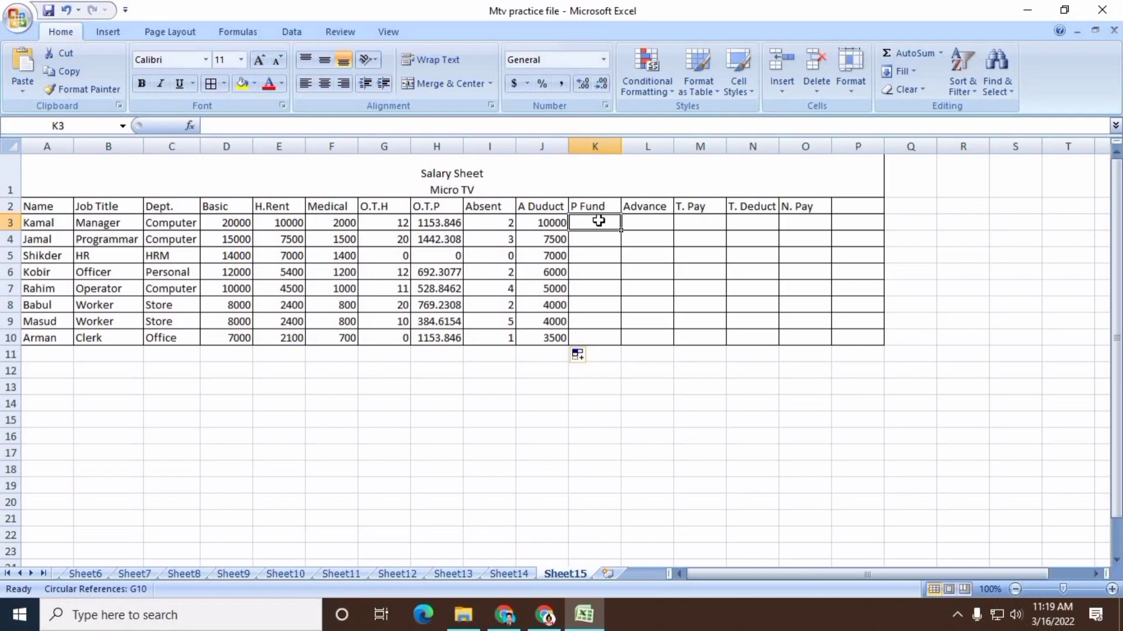
{"action": "type", "text": "="}
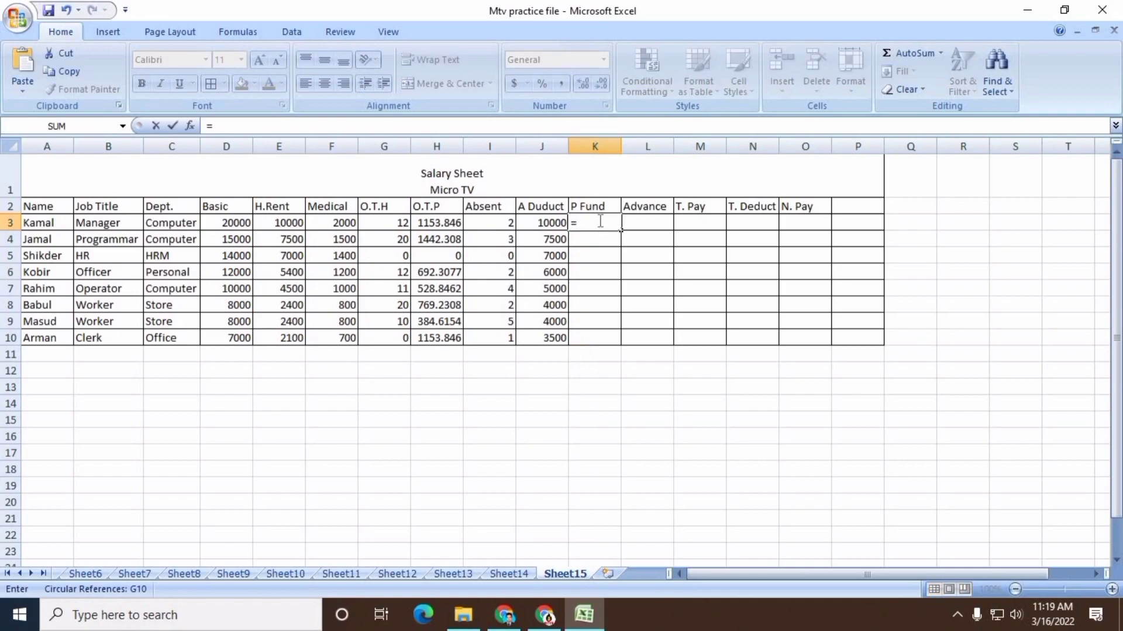
{"action": "type", "text": "d3*15%"}
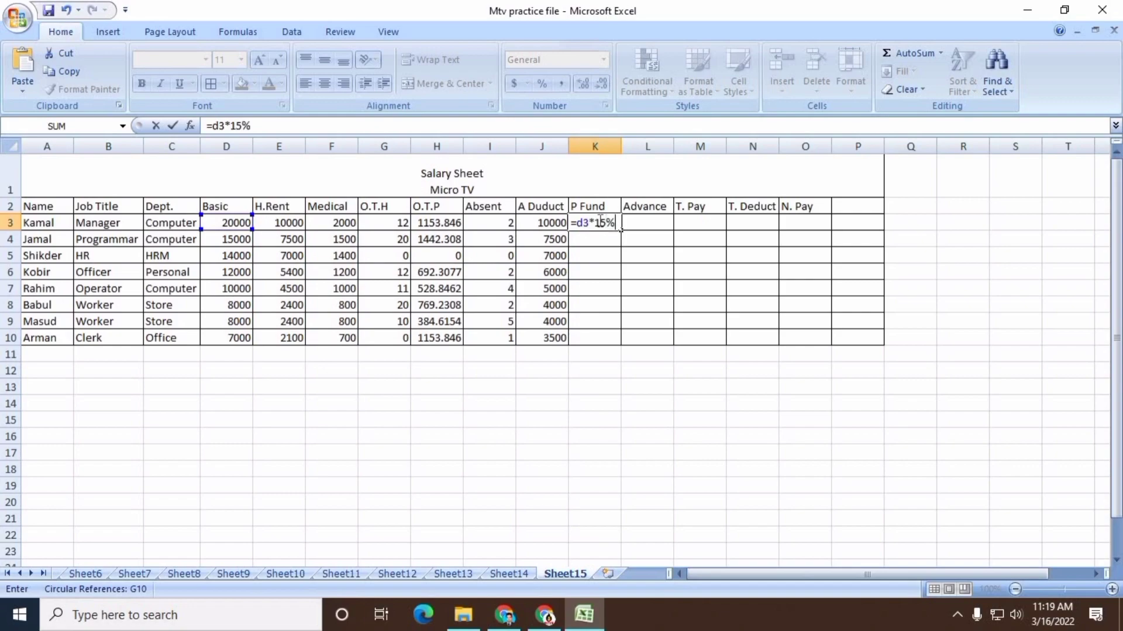
{"action": "key", "text": "Return"}
{"action": "left_click", "coordinate": [605, 223]}
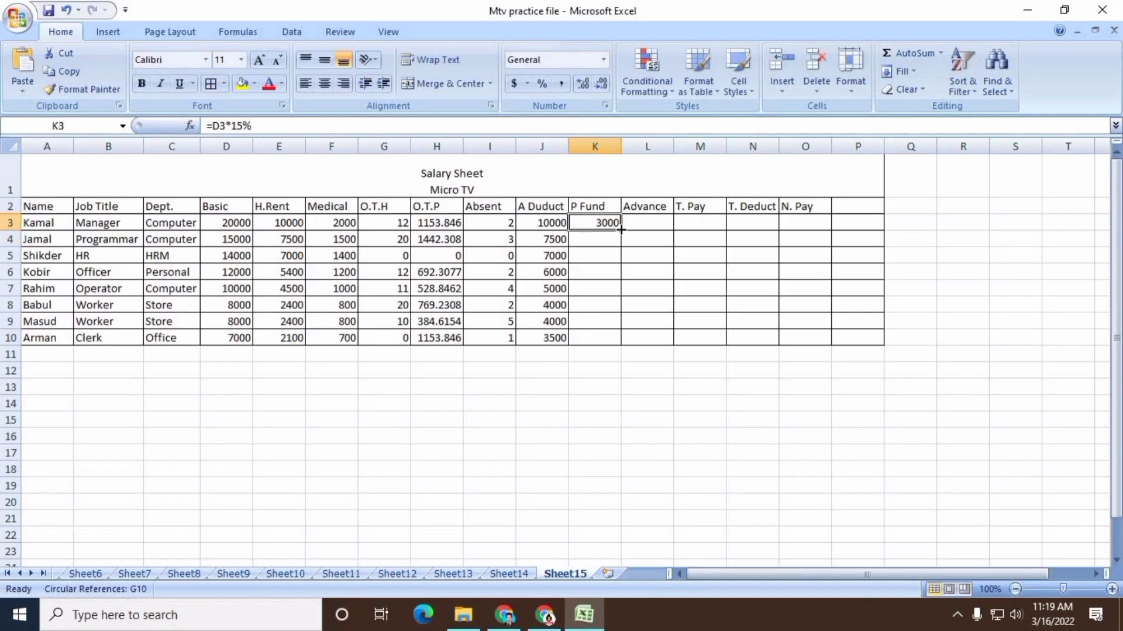
{"action": "left_click_drag", "start_coordinate": [620, 230], "coordinate": [616, 344]}
Enter the Advance amounts 2000, 0, 5000, 0, 0, 1000, 0 and 0 in L3:L10
{"action": "left_click", "coordinate": [656, 228]}
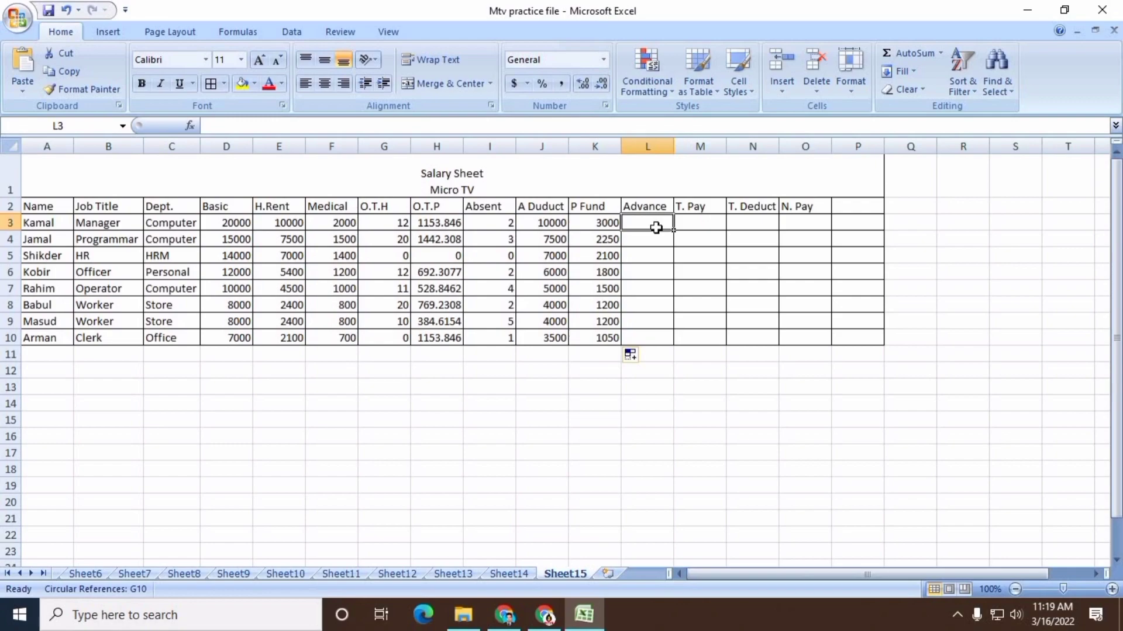
{"action": "type", "text": "2000"}
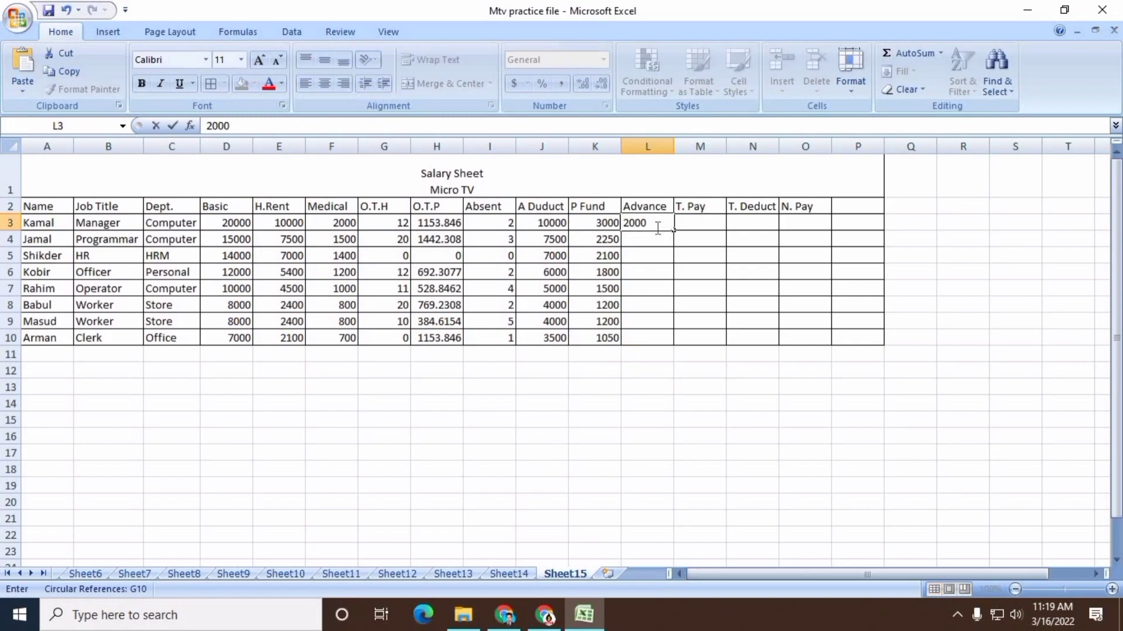
{"action": "key", "text": "Return"}
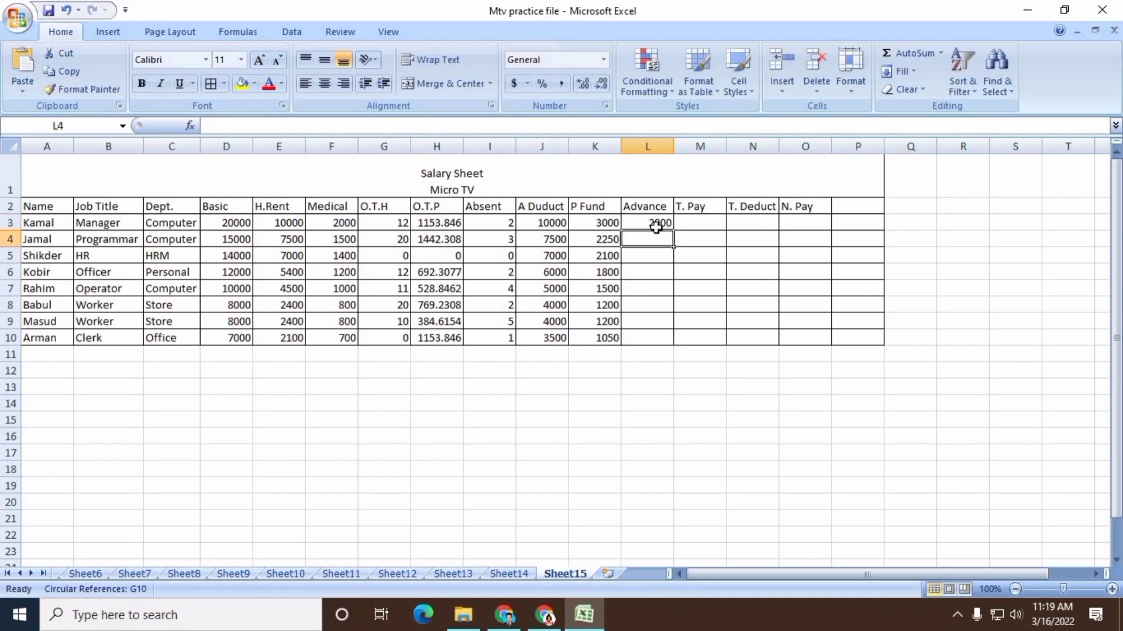
{"action": "type", "text": "0 5000 0 0 1000 0 0"}
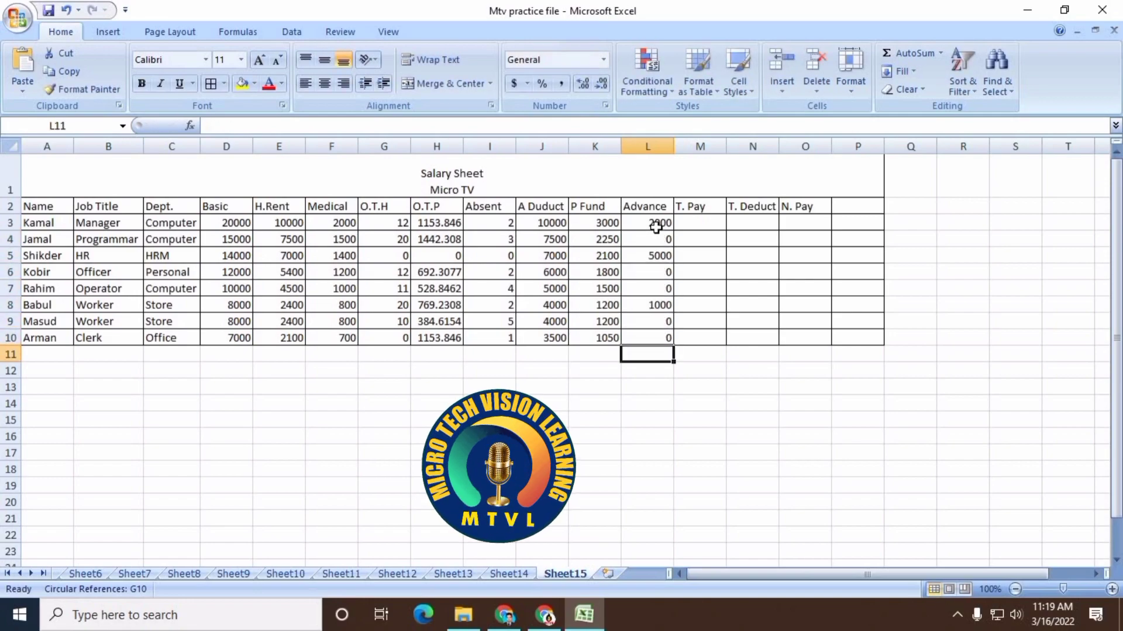
Calculate the total pay in M3 with =d3+e3+f3+h3 and fill the formula down to M10
{"action": "left_click", "coordinate": [707, 224]}
{"action": "type", "text": "=d3+e3"}
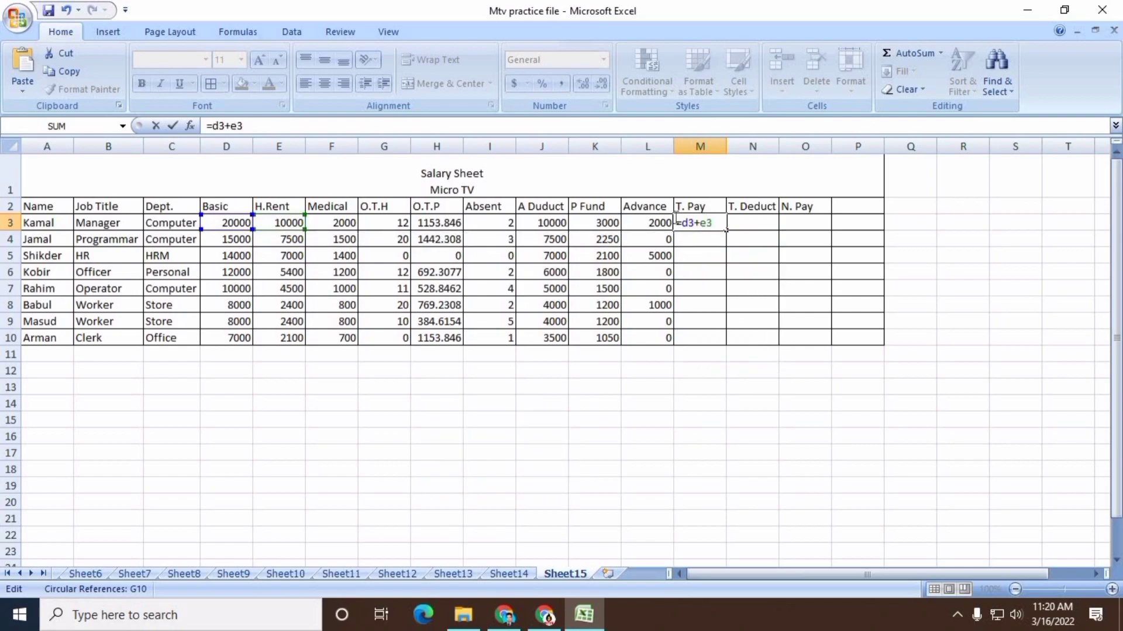
{"action": "type", "text": "+f3+h3"}
{"action": "key", "text": "Return"}
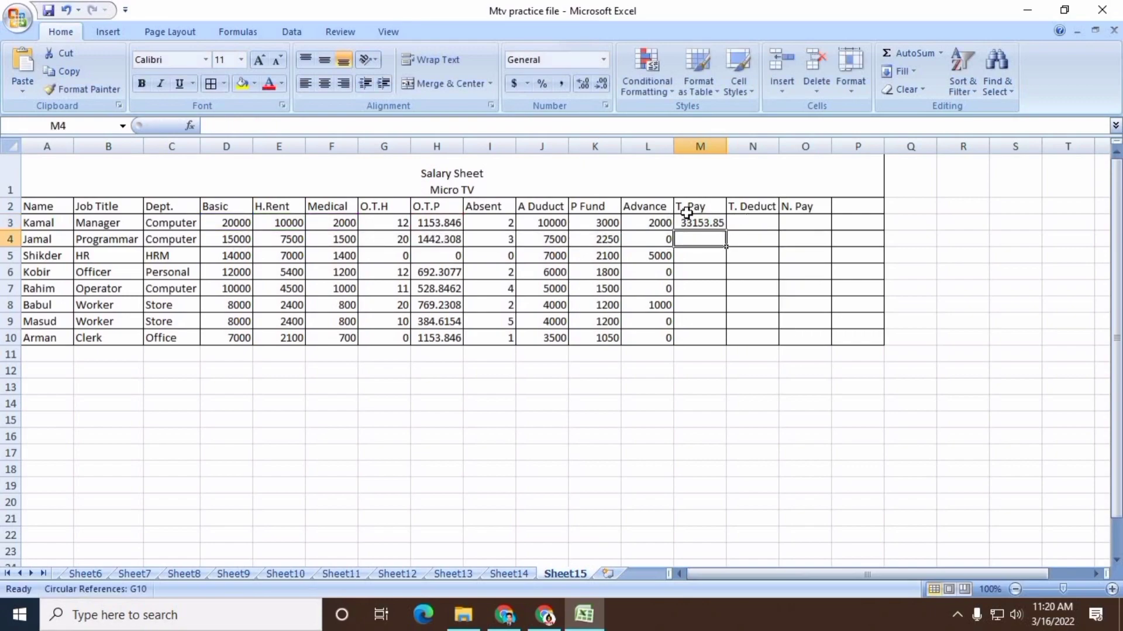
{"action": "left_click", "coordinate": [705, 226]}
{"action": "left_click_drag", "start_coordinate": [726, 230], "coordinate": [725, 344]}
Calculate the total deduction in N3 with =j3+k3+l3 and fill the formula down to N10
{"action": "left_click", "coordinate": [749, 223]}
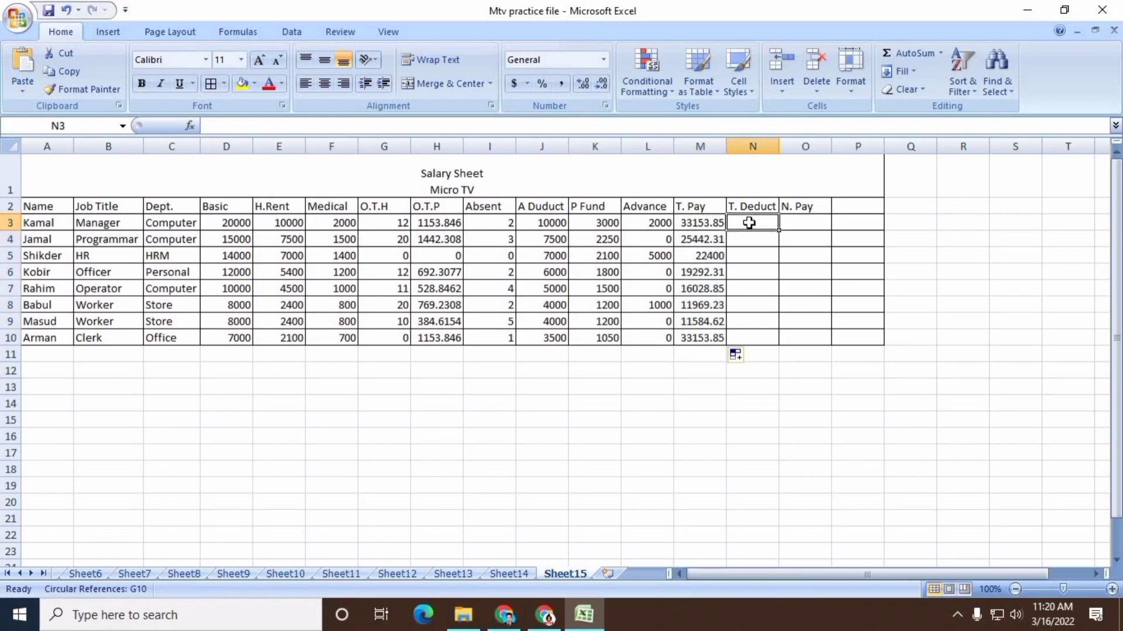
{"action": "type", "text": "="}
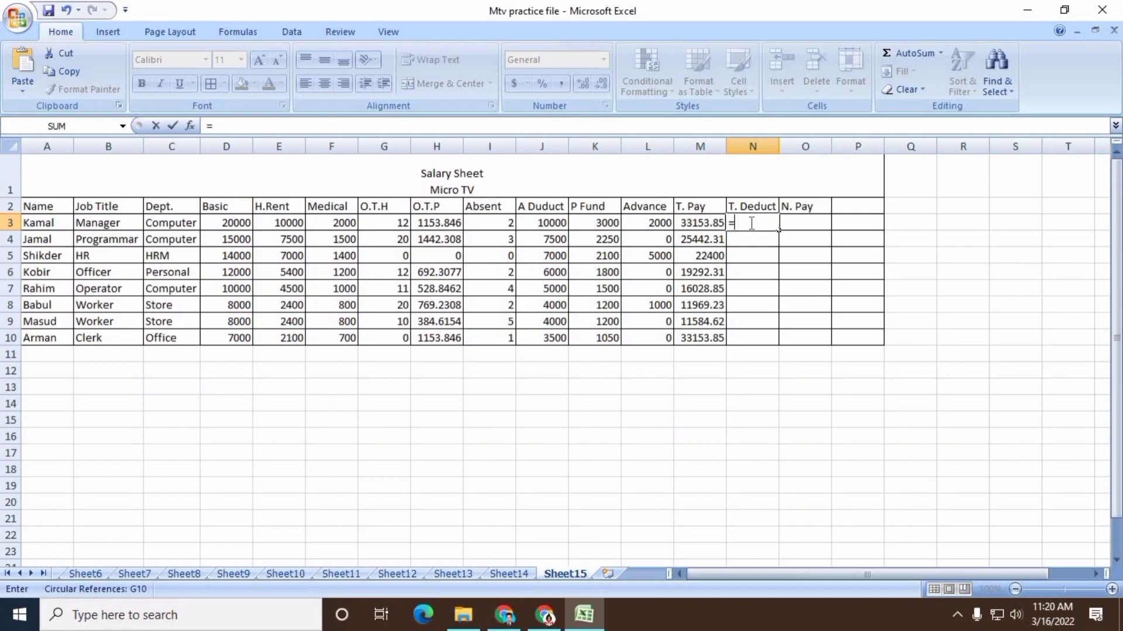
{"action": "type", "text": "j3+k3+"}
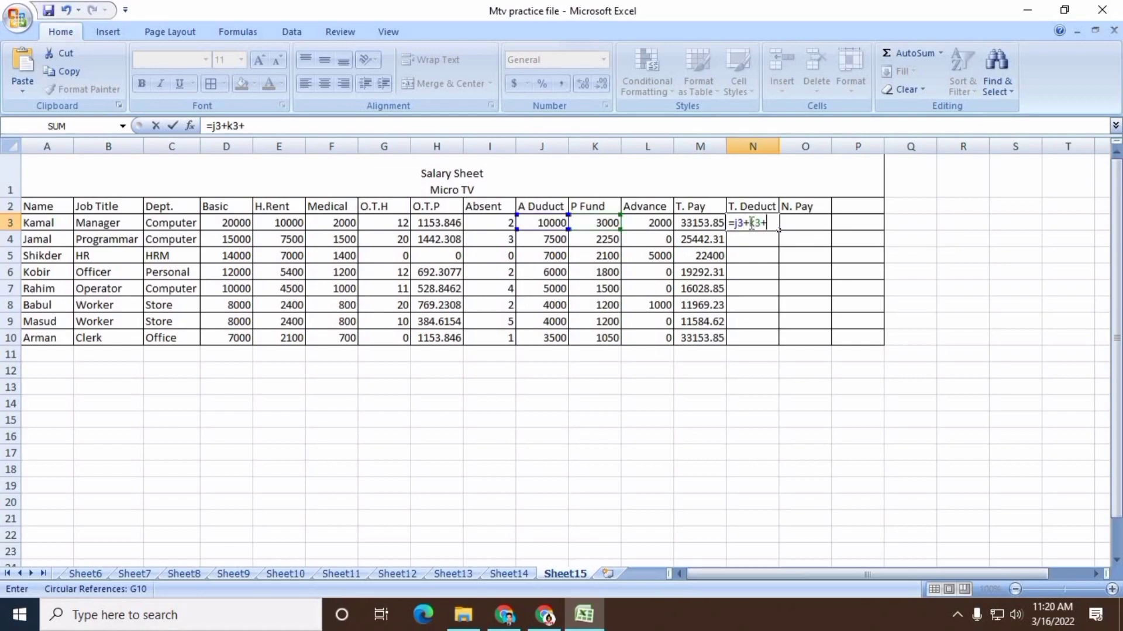
{"action": "type", "text": "l3"}
{"action": "key", "text": "Return"}
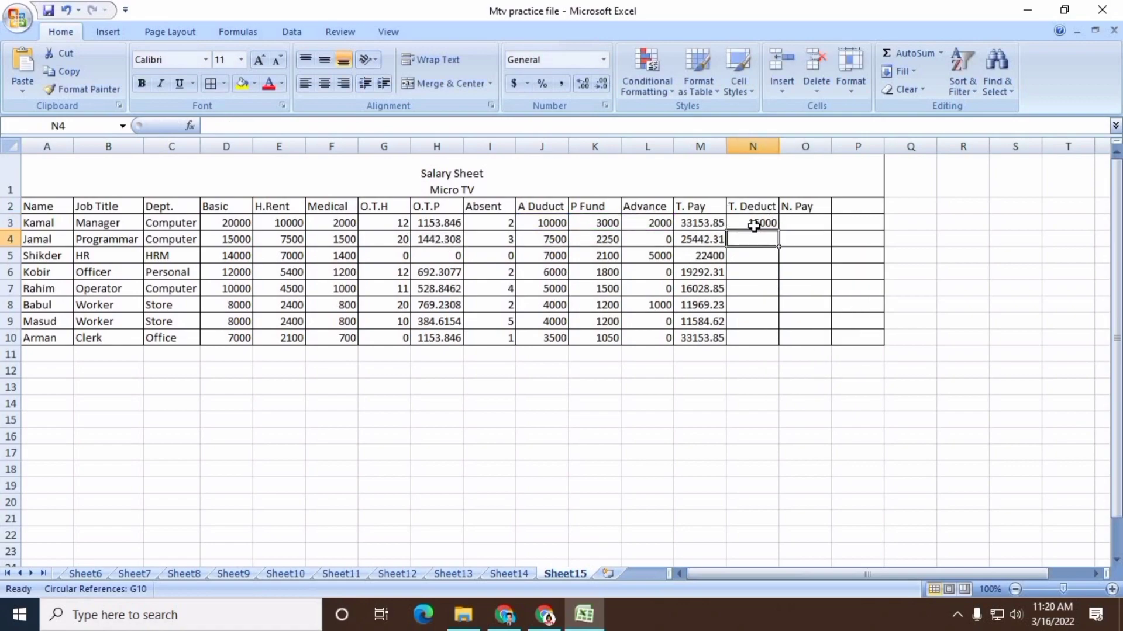
{"action": "left_click", "coordinate": [757, 224]}
{"action": "left_click_drag", "start_coordinate": [779, 229], "coordinate": [783, 344]}
Calculate the net pay in O3 with =m3-n3 and fill the formula down to O10
{"action": "left_click", "coordinate": [817, 220]}
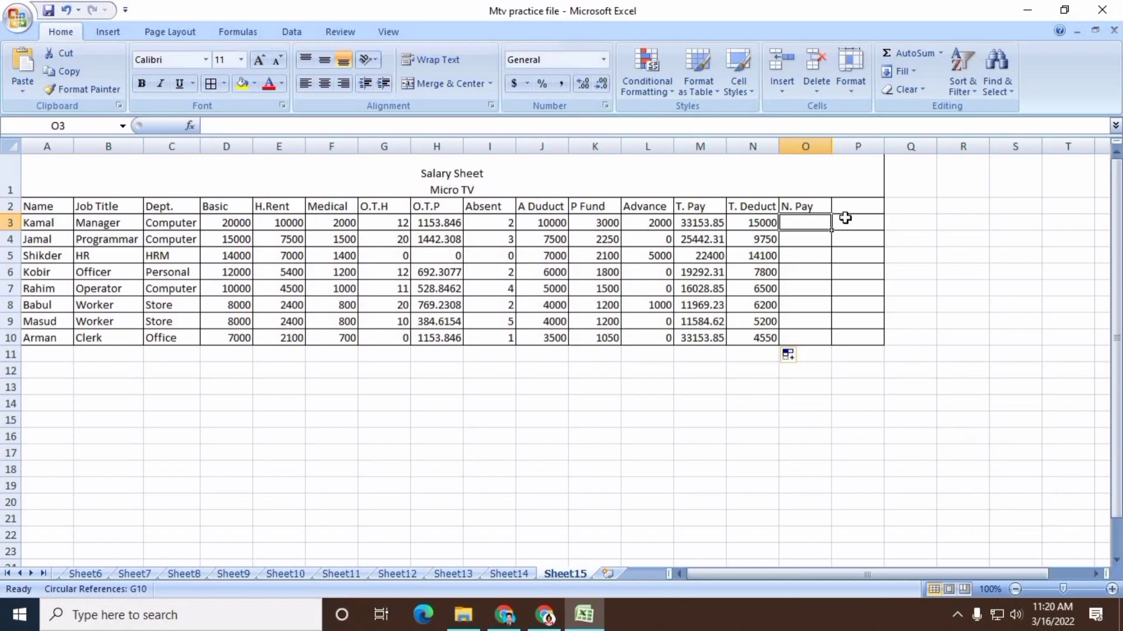
{"action": "type", "text": "="}
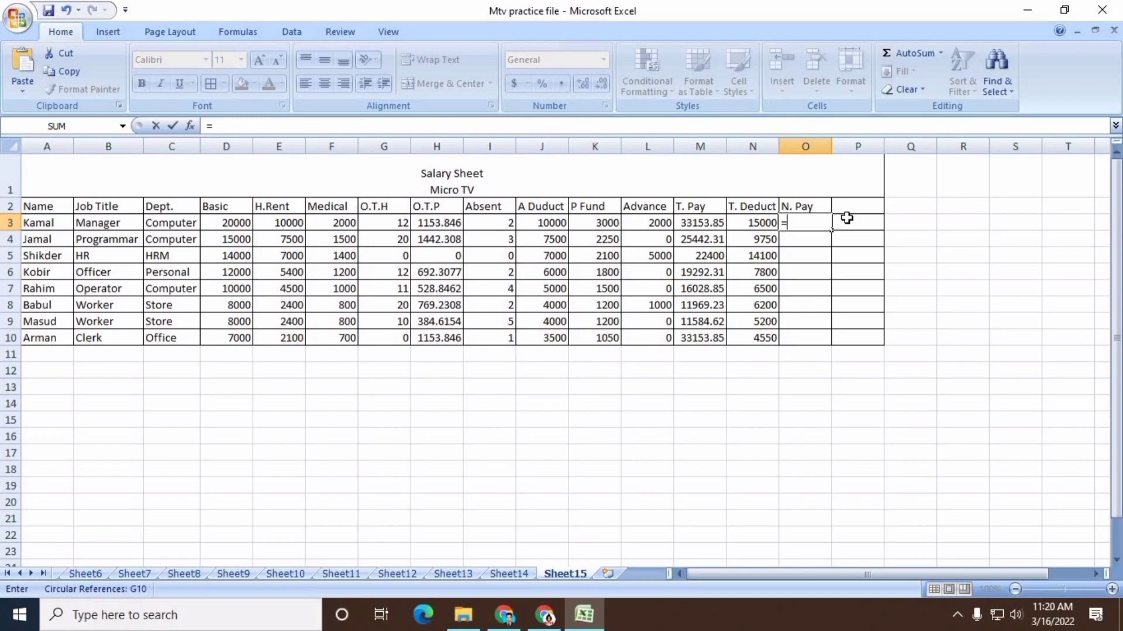
{"action": "type", "text": ",m"}
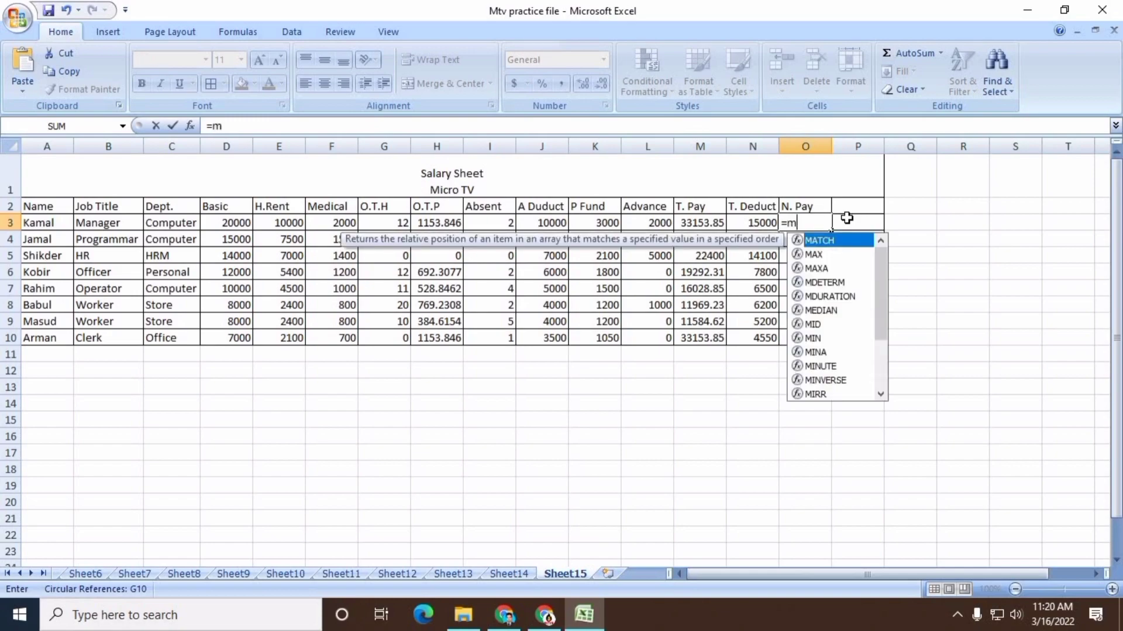
{"action": "type", "text": "3-n3"}
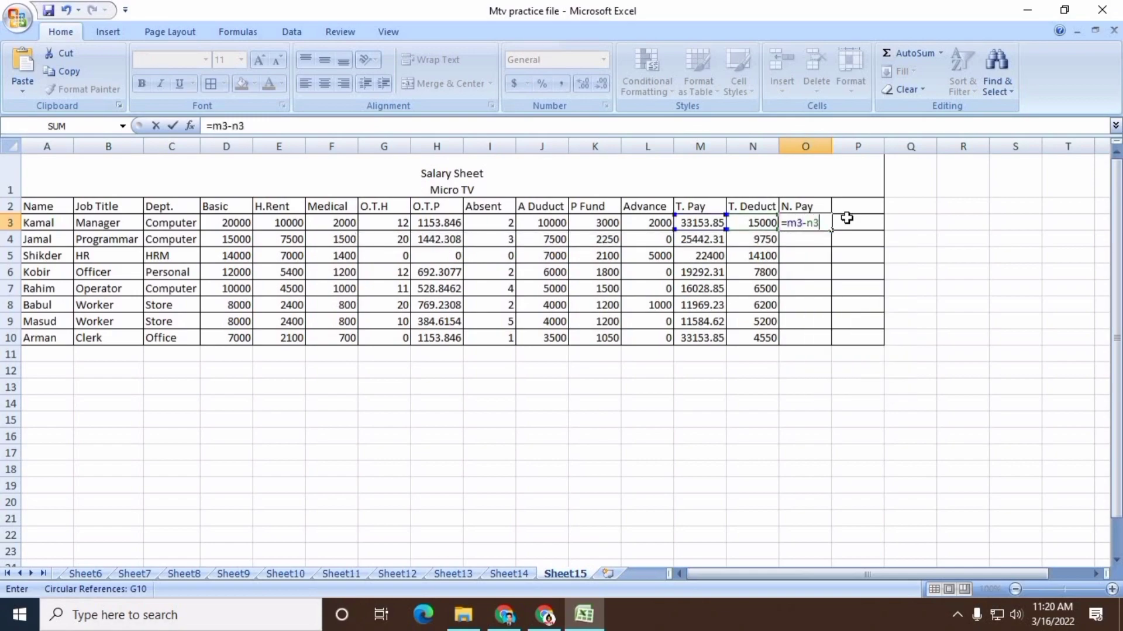
{"action": "key", "text": "Return"}
{"action": "left_click", "coordinate": [815, 227]}
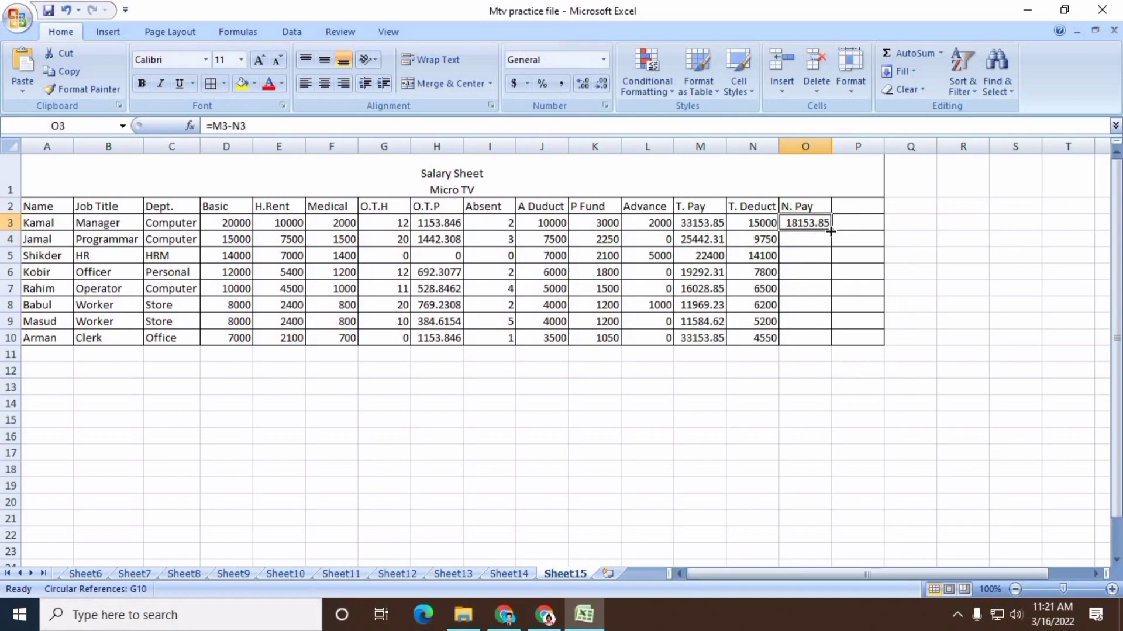
{"action": "left_click_drag", "start_coordinate": [832, 232], "coordinate": [825, 352]}
{"action": "left_click", "coordinate": [816, 407]}
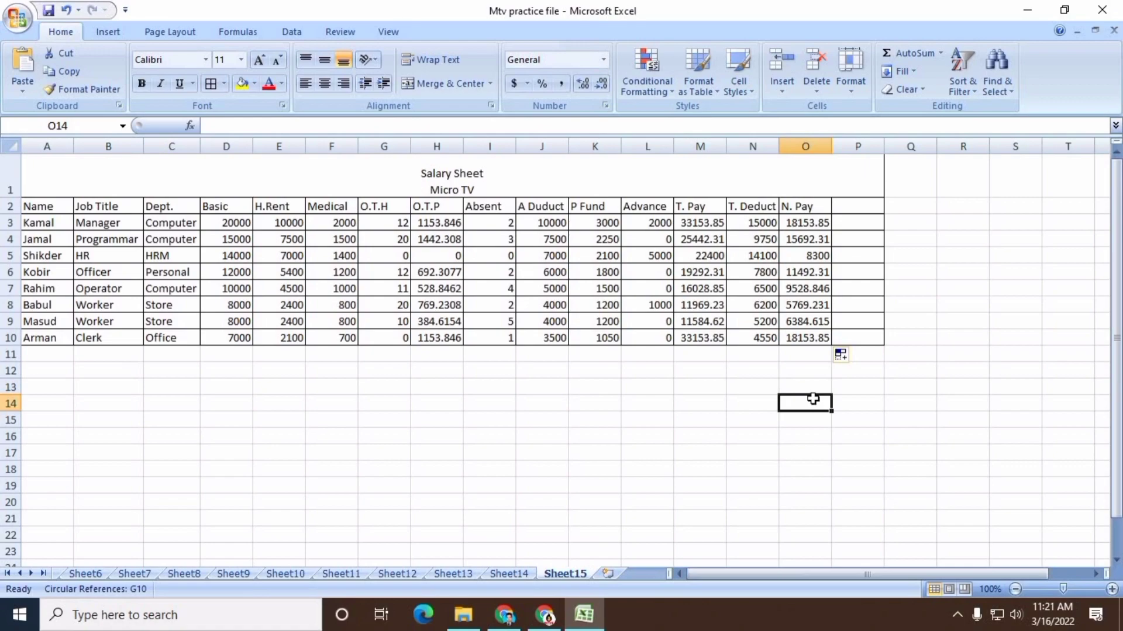
Fill the merged Salary Sheet title cell with the standard light green colour
{"action": "left_click", "coordinate": [71, 171]}
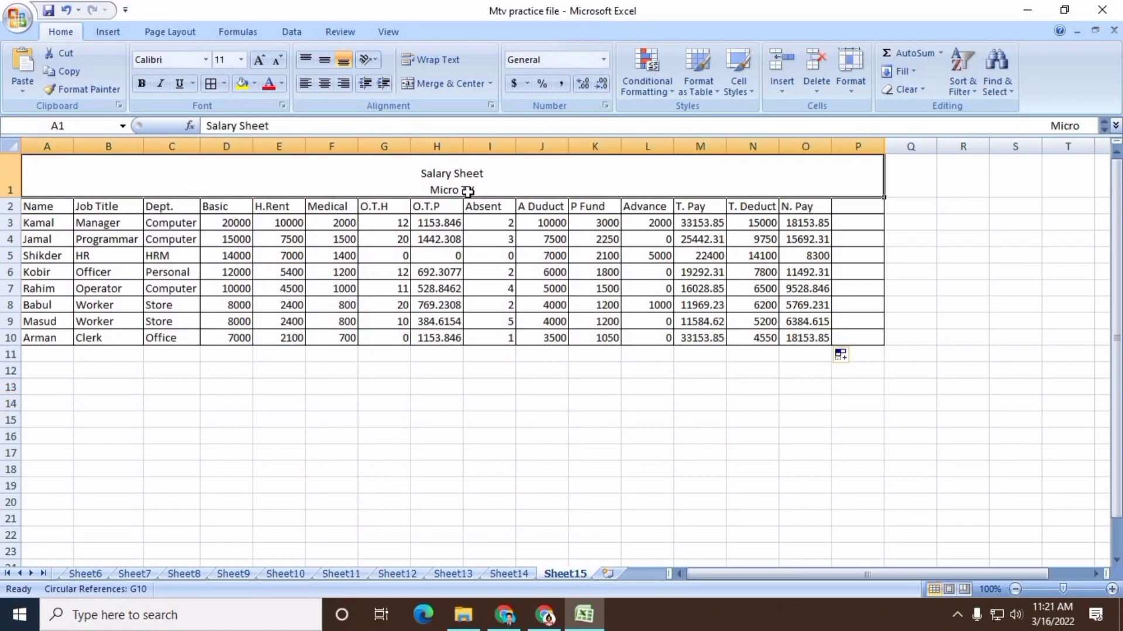
{"action": "left_click", "coordinate": [254, 83]}
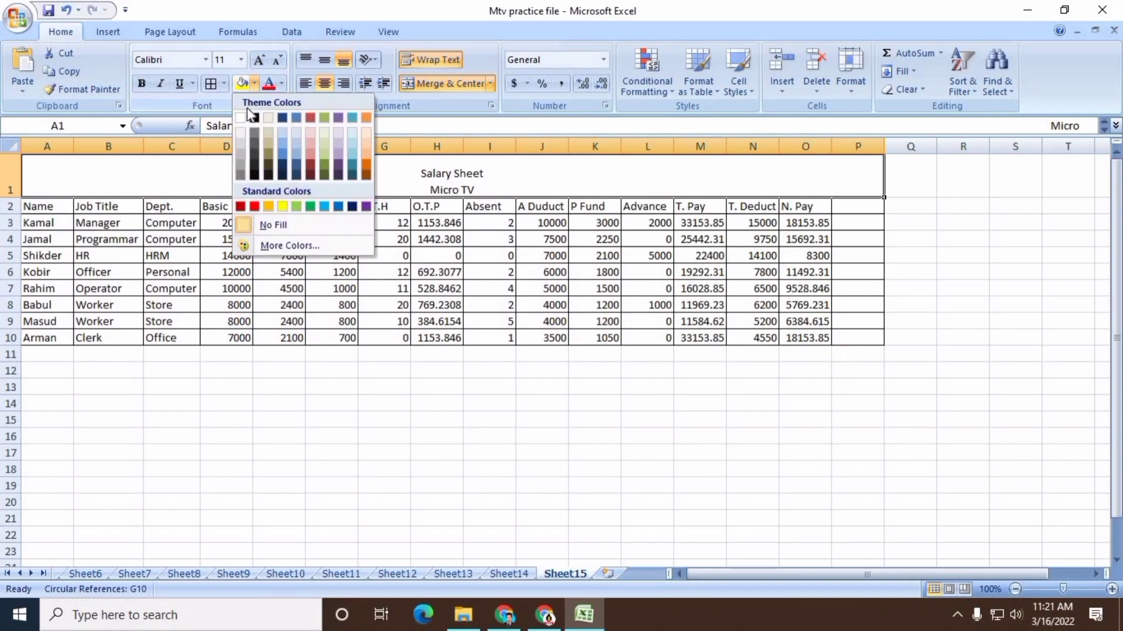
{"action": "left_click", "coordinate": [297, 207]}
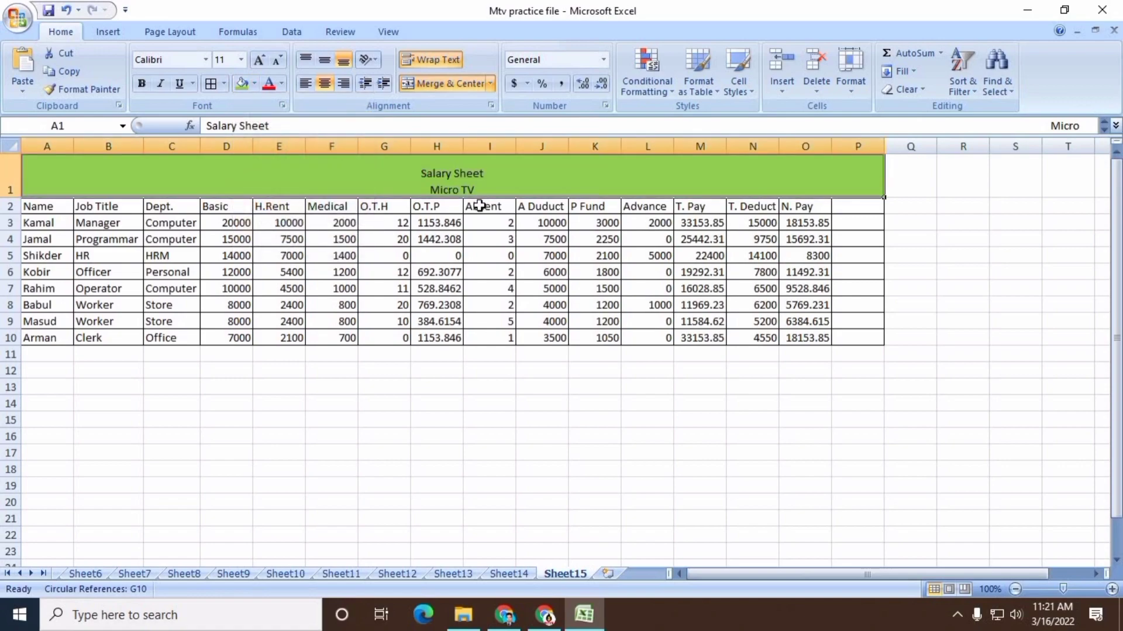
{"action": "left_click", "coordinate": [453, 253]}
Select the header row, freeze the first column and scroll the sheet to check the freeze
{"action": "left_click_drag", "start_coordinate": [36, 208], "coordinate": [845, 216]}
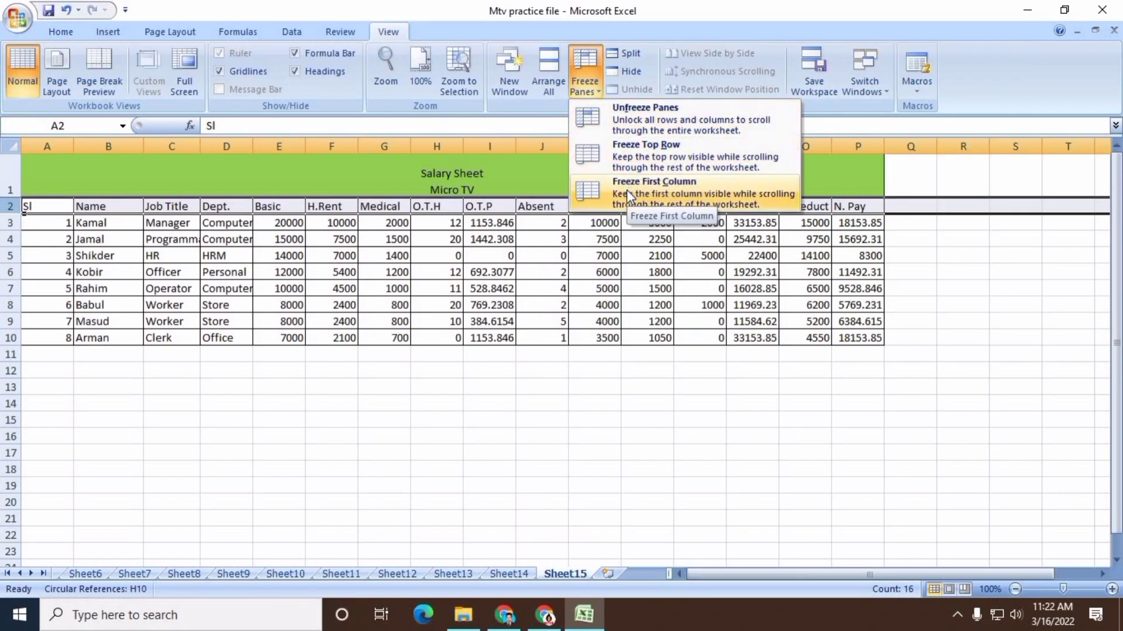
{"action": "left_click", "coordinate": [626, 190]}
{"action": "scroll", "coordinate": [421, 416], "scroll_direction": "down", "scroll_amount": 7}
{"action": "scroll", "coordinate": [421, 408], "scroll_direction": "up", "scroll_amount": 4}
{"action": "scroll", "coordinate": [421, 408], "scroll_direction": "down", "scroll_amount": 4}
{"action": "scroll", "coordinate": [421, 403], "scroll_direction": "up", "scroll_amount": 7}
{"action": "left_click_drag", "start_coordinate": [738, 581], "coordinate": [185, 300]}
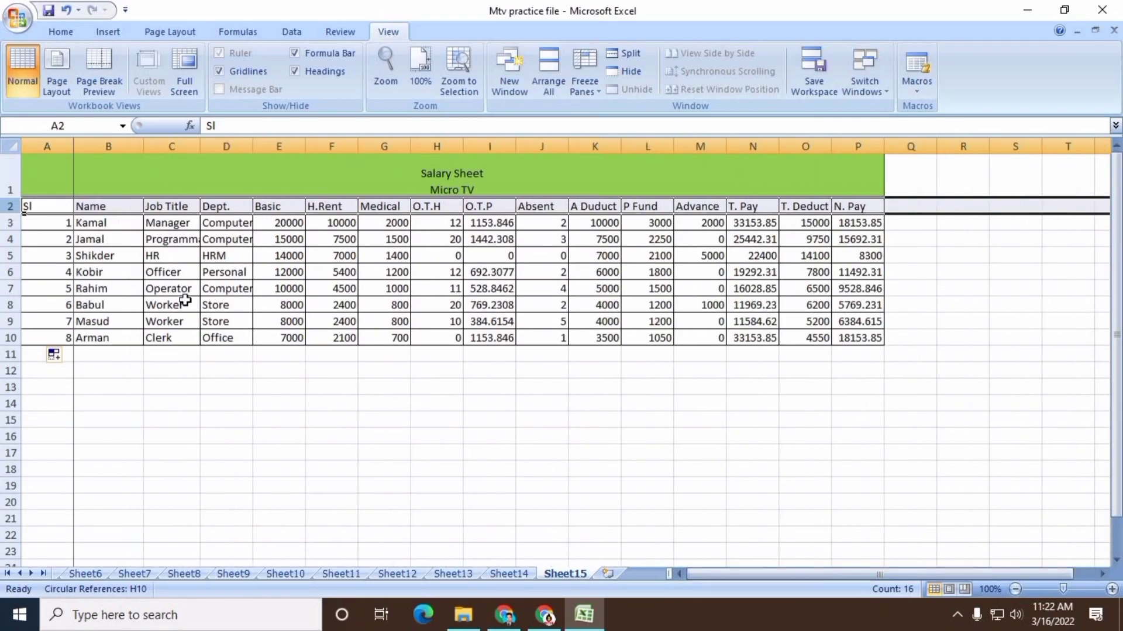
Unfreeze the worksheet's first column
{"action": "left_click", "coordinate": [594, 84]}
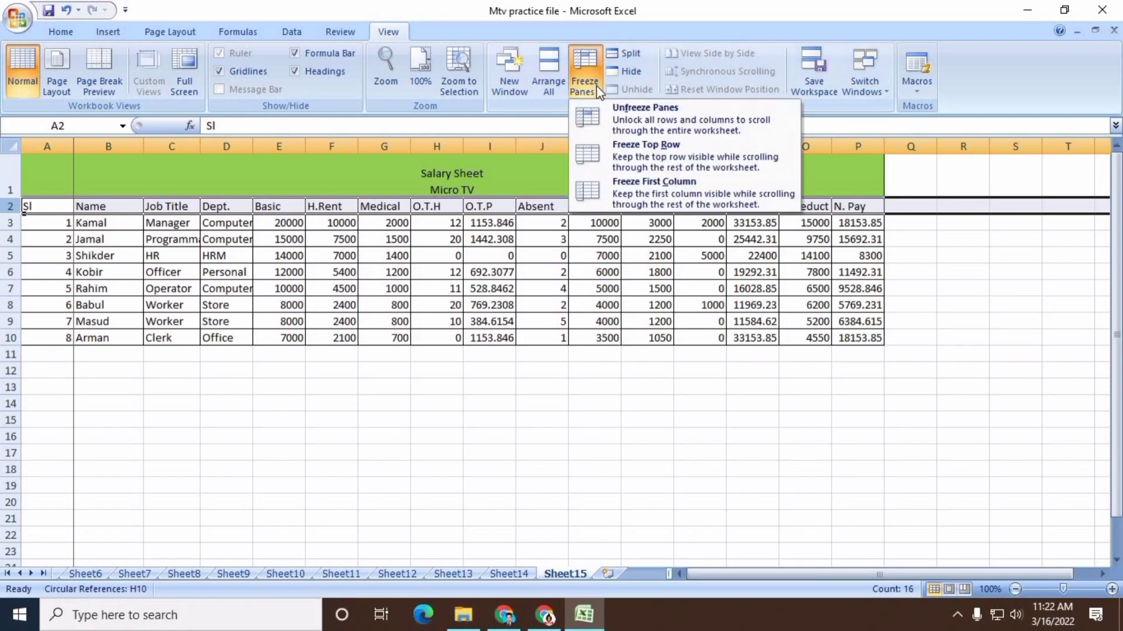
{"action": "left_click", "coordinate": [613, 120]}
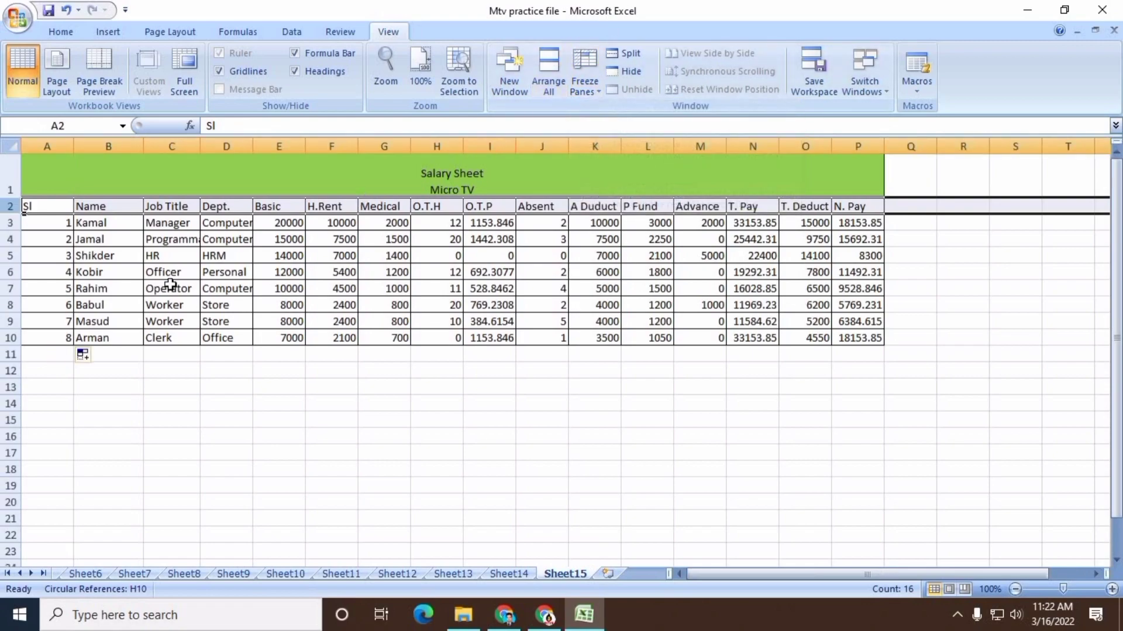
{"action": "left_click", "coordinate": [584, 88]}
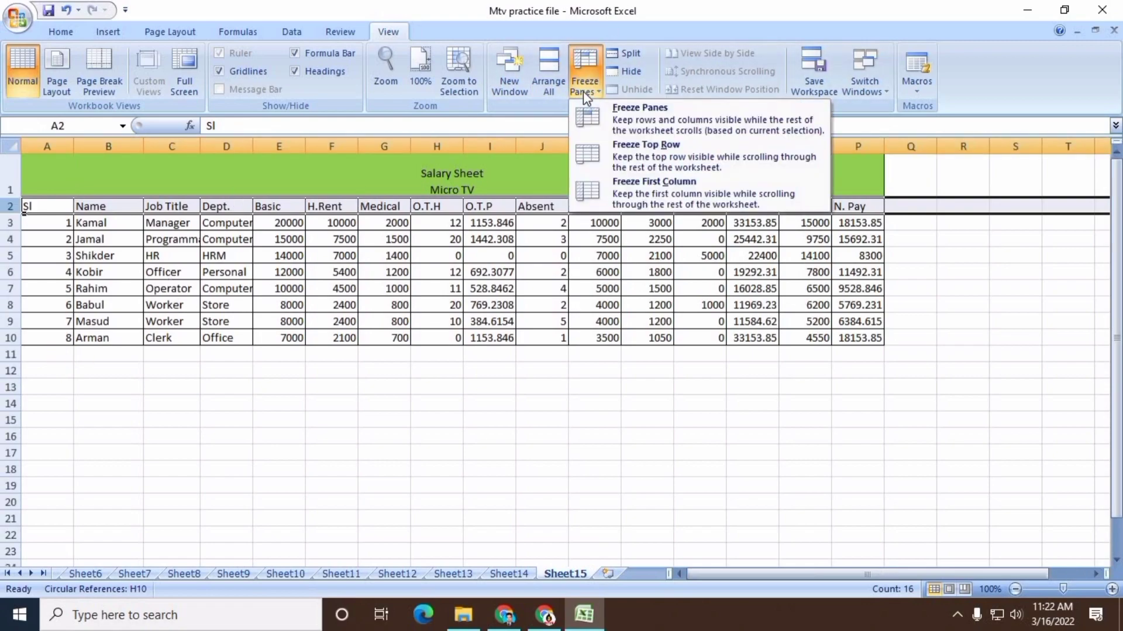
{"action": "left_click", "coordinate": [613, 199]}
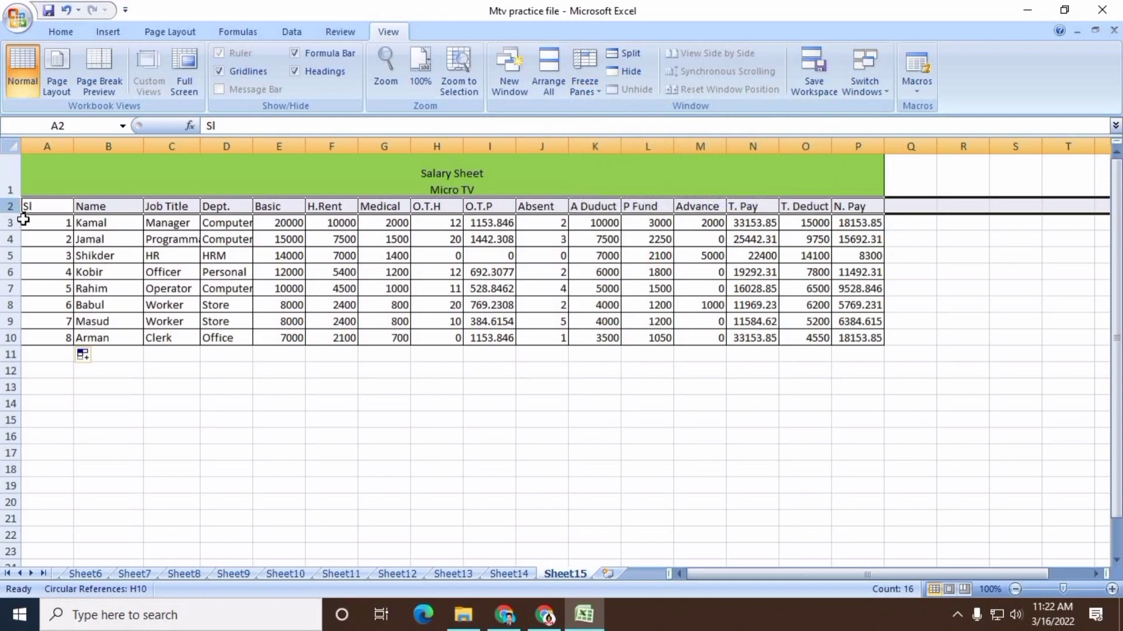
Select row 3 and freeze the panes there to lock the title and header rows above it
{"action": "left_click", "coordinate": [23, 221]}
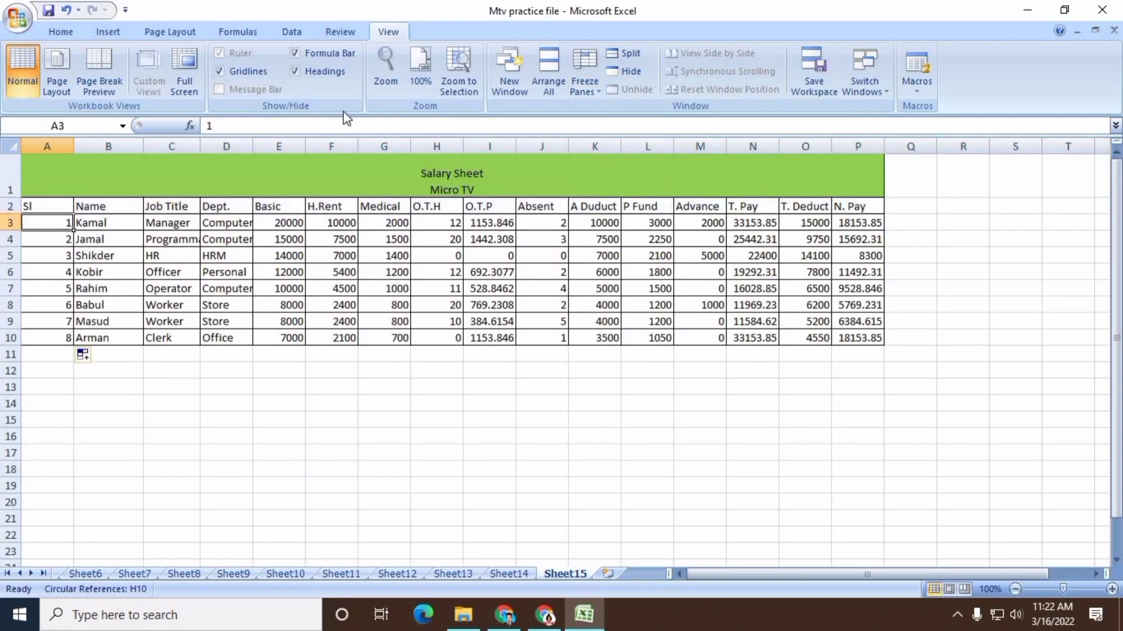
{"action": "left_click", "coordinate": [12, 223]}
{"action": "left_click", "coordinate": [584, 87]}
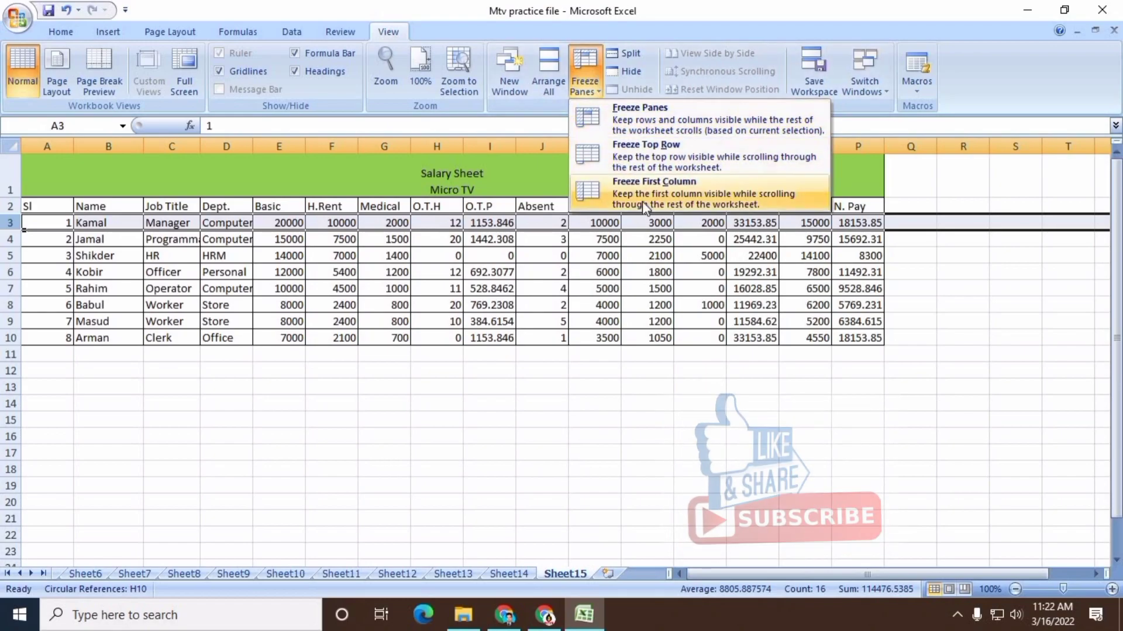
{"action": "left_click", "coordinate": [640, 113]}
Scroll down and up through the sheet to check how the frozen title and header rows behave
{"action": "scroll", "coordinate": [592, 259], "scroll_direction": "down", "scroll_amount": 8}
{"action": "scroll", "coordinate": [592, 260], "scroll_direction": "up", "scroll_amount": 8}
{"action": "scroll", "coordinate": [592, 260], "scroll_direction": "down", "scroll_amount": 8}
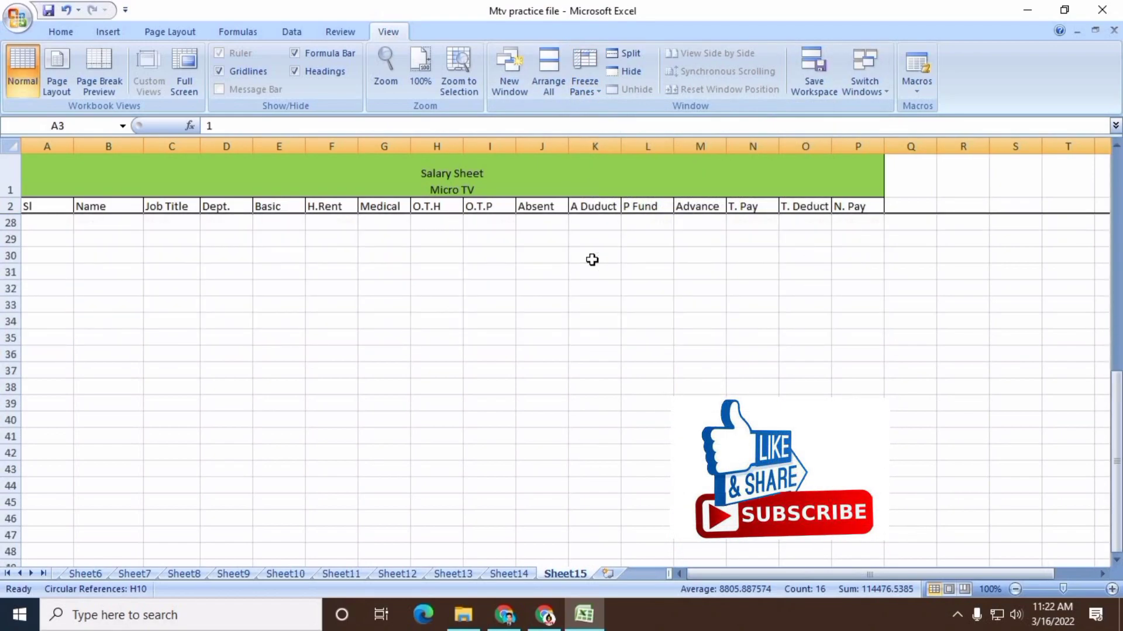
{"action": "scroll", "coordinate": [591, 260], "scroll_direction": "up", "scroll_amount": 8}
{"action": "scroll", "coordinate": [593, 238], "scroll_direction": "down", "scroll_amount": 8}
{"action": "scroll", "coordinate": [593, 238], "scroll_direction": "up", "scroll_amount": 8}
{"action": "scroll", "coordinate": [593, 238], "scroll_direction": "down", "scroll_amount": 8}
{"action": "scroll", "coordinate": [593, 235], "scroll_direction": "up", "scroll_amount": 8}
{"action": "scroll", "coordinate": [594, 235], "scroll_direction": "down", "scroll_amount": 8}
{"action": "scroll", "coordinate": [593, 235], "scroll_direction": "up", "scroll_amount": 8}
{"action": "scroll", "coordinate": [593, 235], "scroll_direction": "down", "scroll_amount": 8}
{"action": "scroll", "coordinate": [593, 235], "scroll_direction": "up", "scroll_amount": 8}
{"action": "scroll", "coordinate": [594, 235], "scroll_direction": "down", "scroll_amount": 8}
{"action": "scroll", "coordinate": [593, 235], "scroll_direction": "up", "scroll_amount": 5}
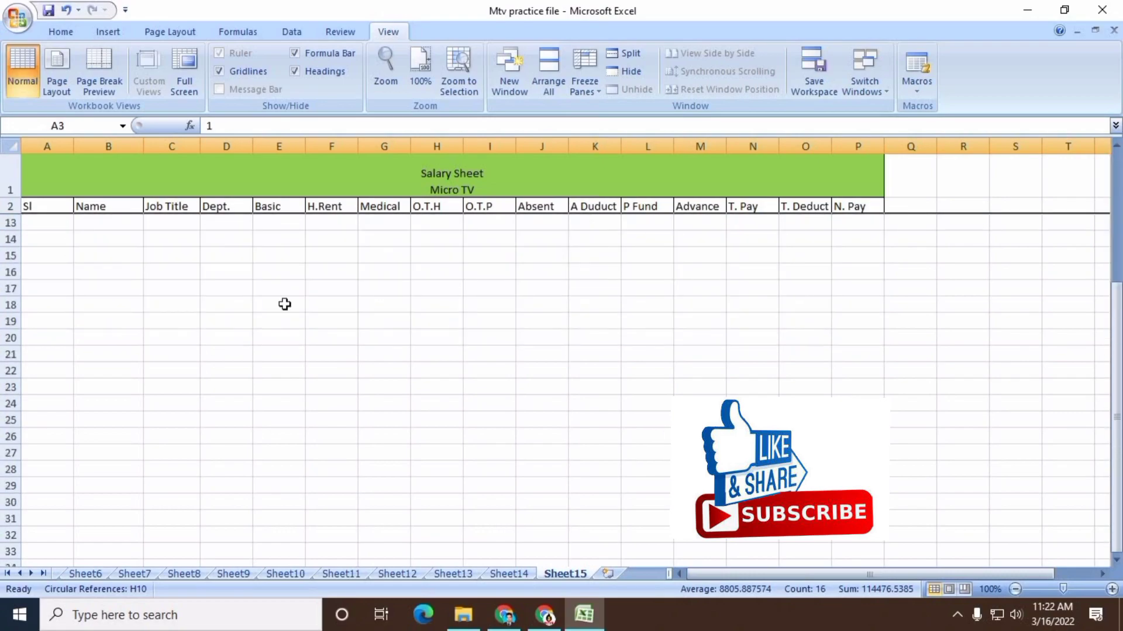
{"action": "scroll", "coordinate": [284, 305], "scroll_direction": "up", "scroll_amount": 4}
Select the block of empty cells below the salary table, from A12 across to column N
{"action": "left_click_drag", "start_coordinate": [419, 474], "coordinate": [420, 434]}
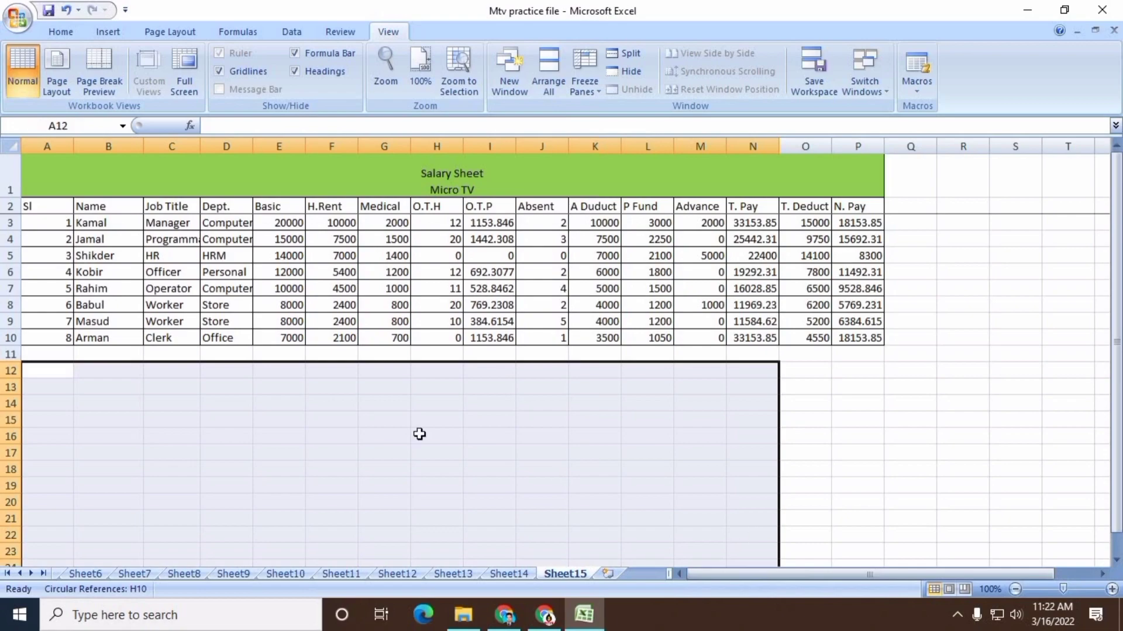